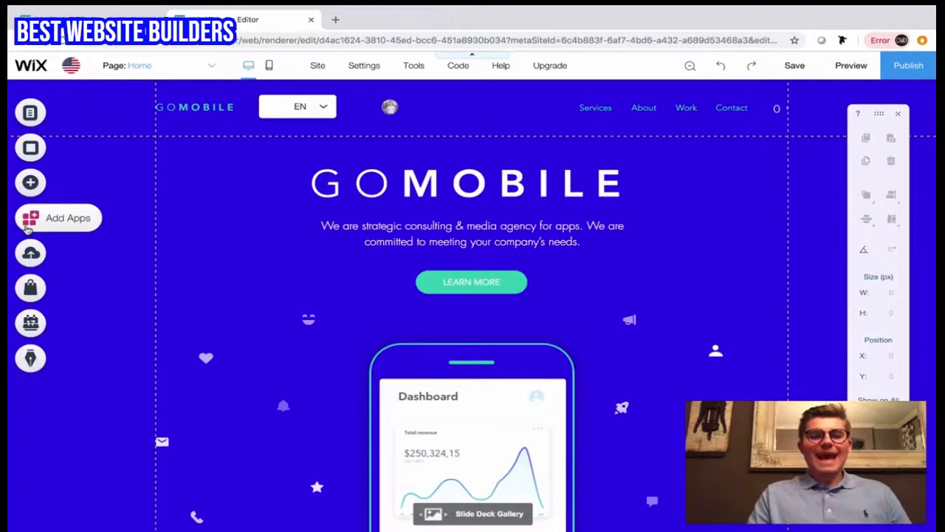
Step: Find Wix Blog in the App Market by searching for "blog", add it to the site and dismiss its introductory windows
left_click(28, 225)
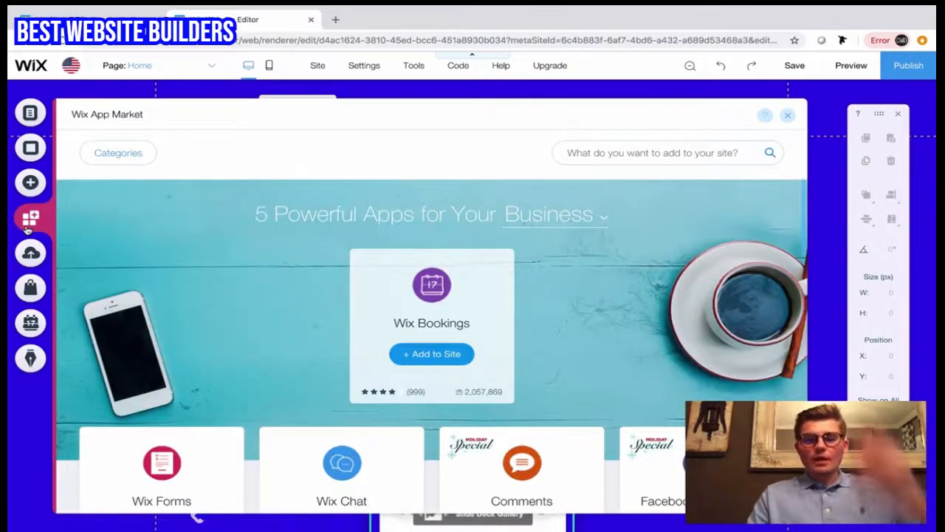
left_click(635, 153)
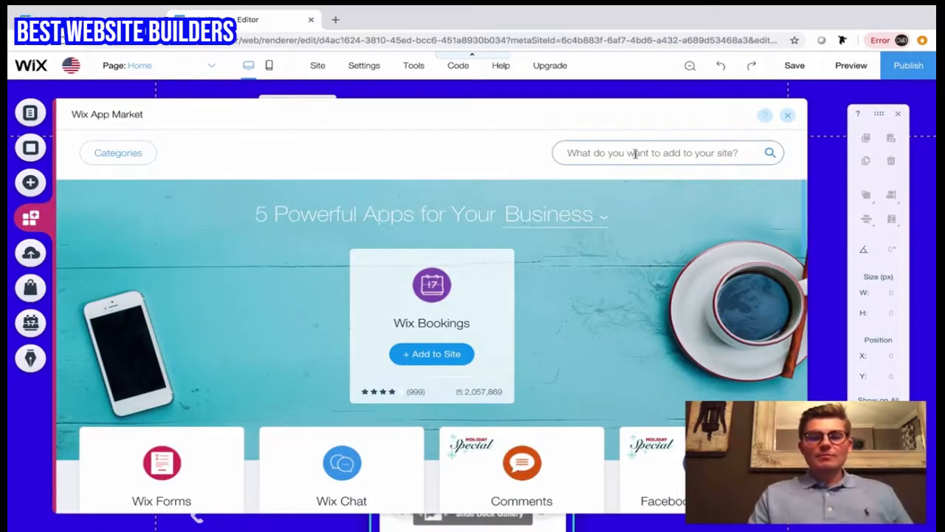
type("blog")
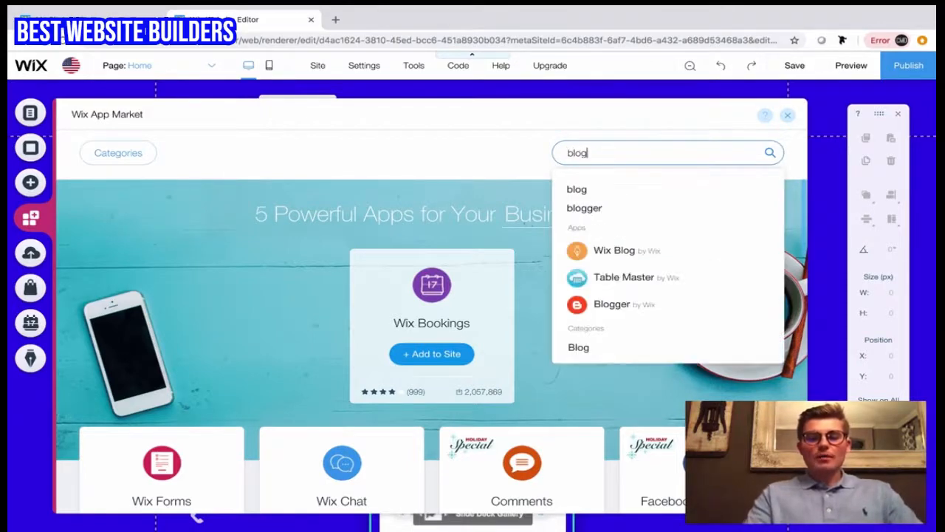
left_click(644, 253)
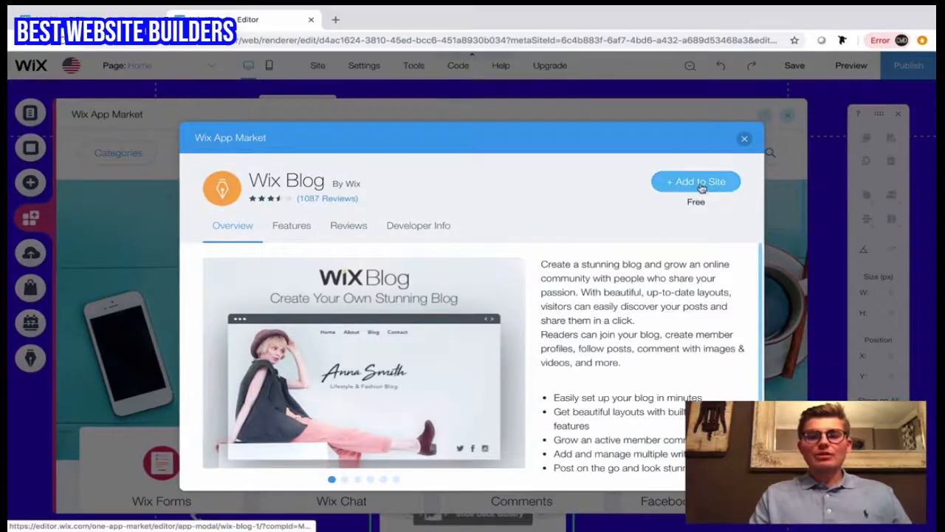
left_click(701, 185)
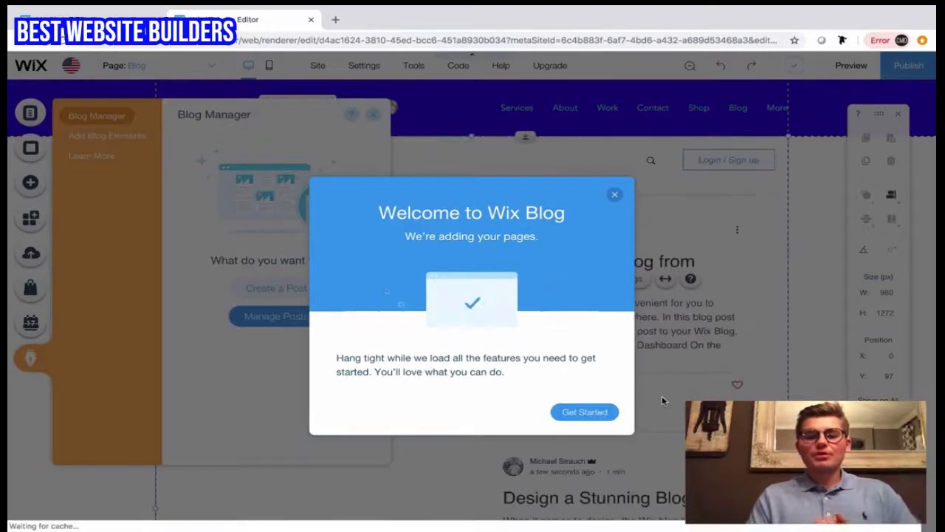
left_click(604, 416)
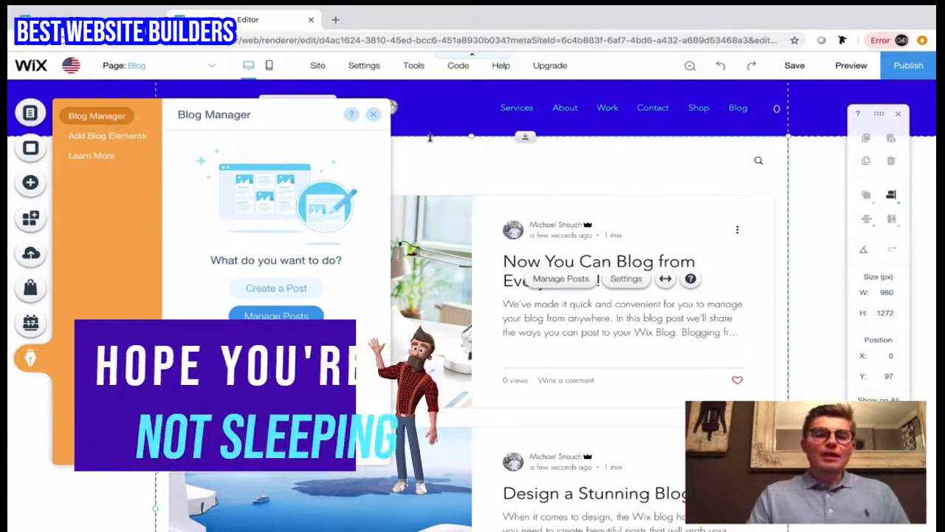
left_click(373, 115)
left_click(803, 220)
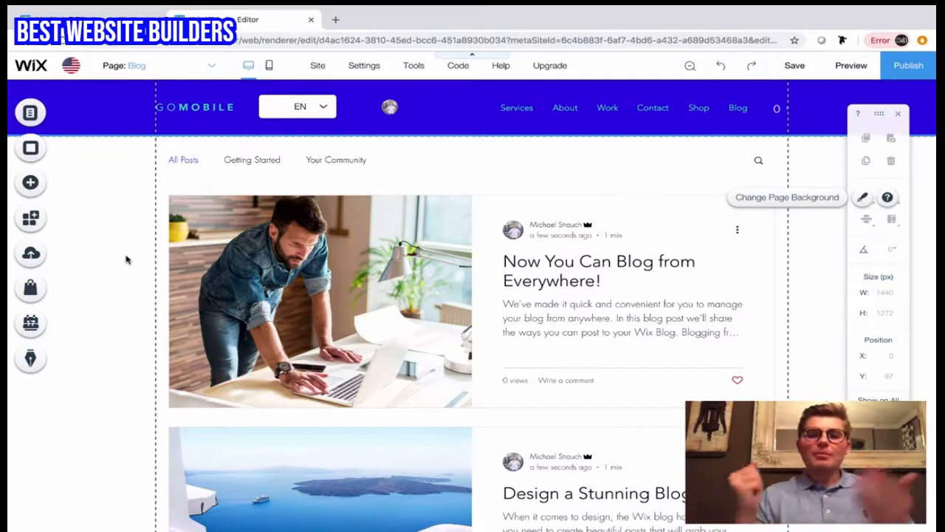
Step: Set the blog's subject to Private Community and enable email notifications to subscribers
left_click(368, 281)
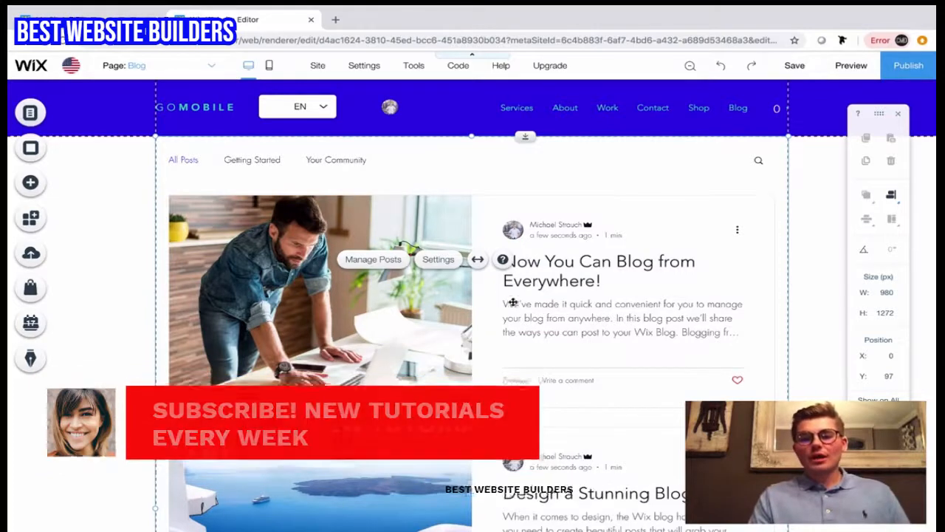
left_click(438, 264)
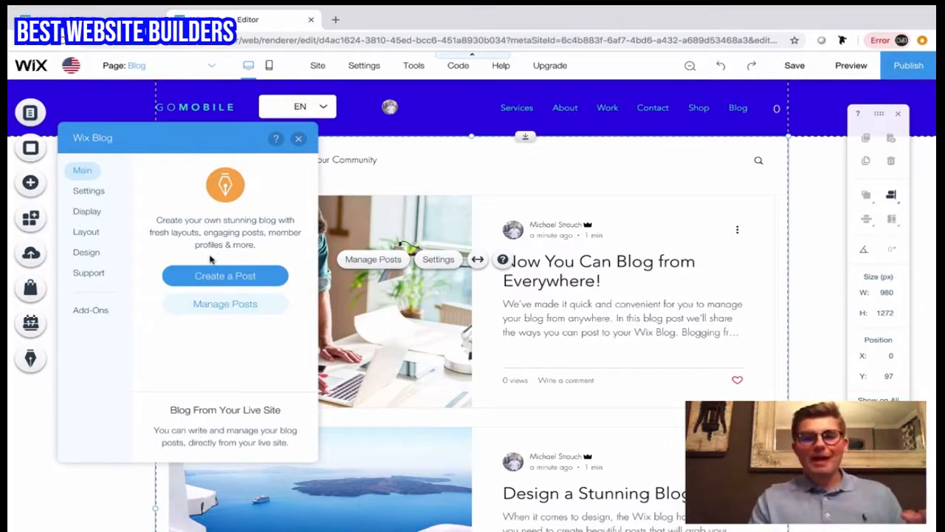
left_click(90, 192)
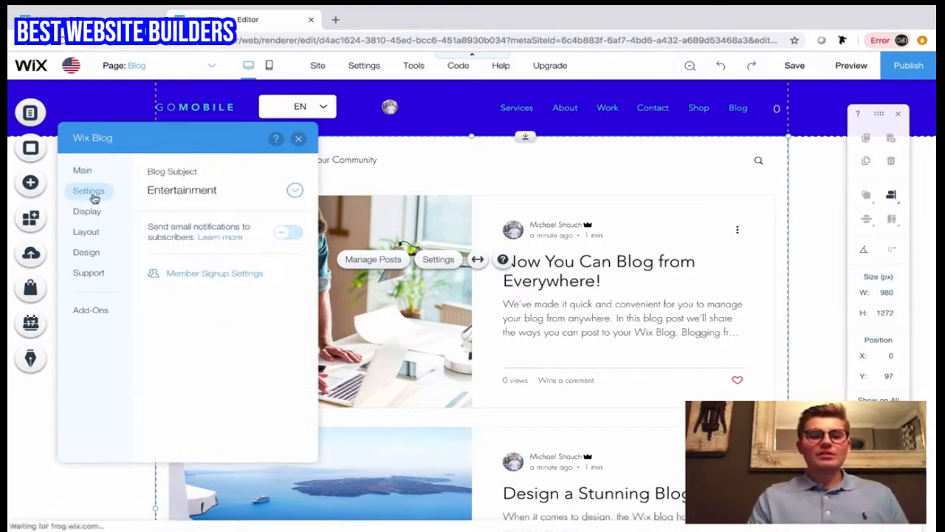
left_click(224, 193)
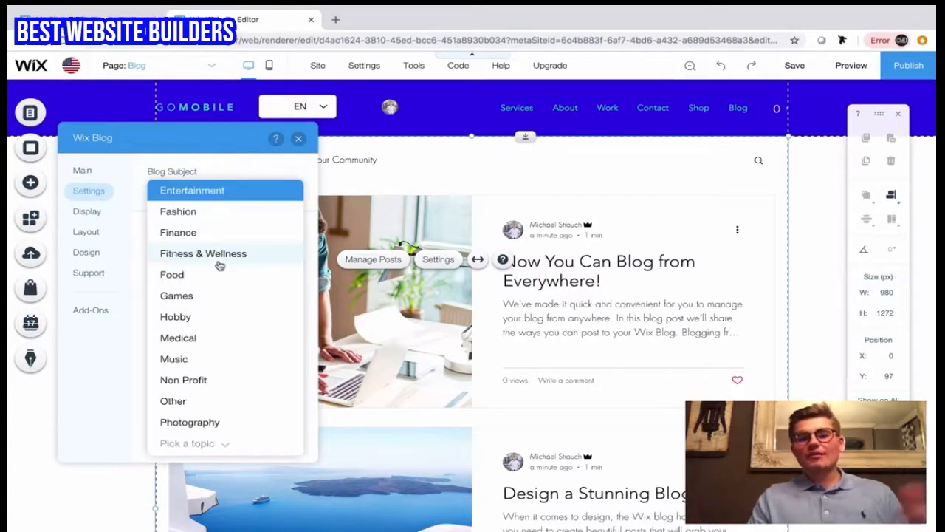
scroll(218, 264, "down", 2)
scroll(219, 265, "up", 1)
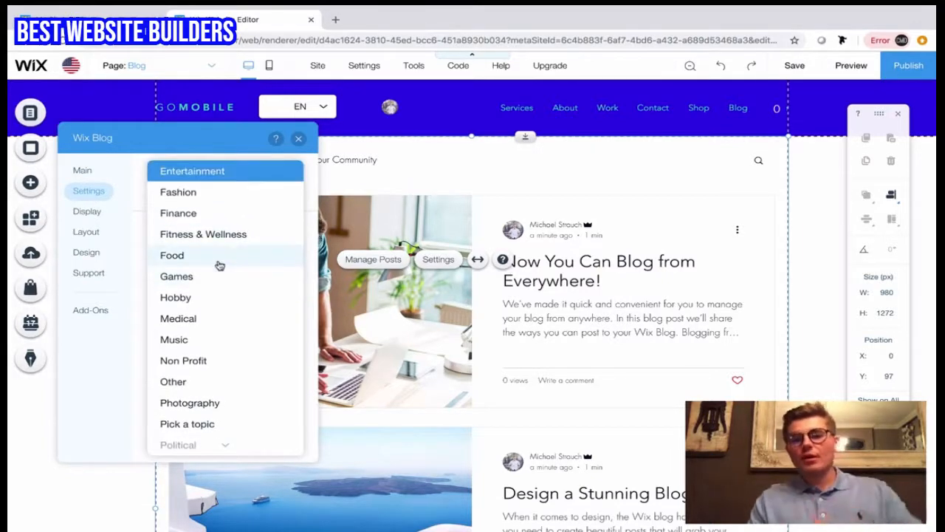
scroll(219, 265, "down", 5)
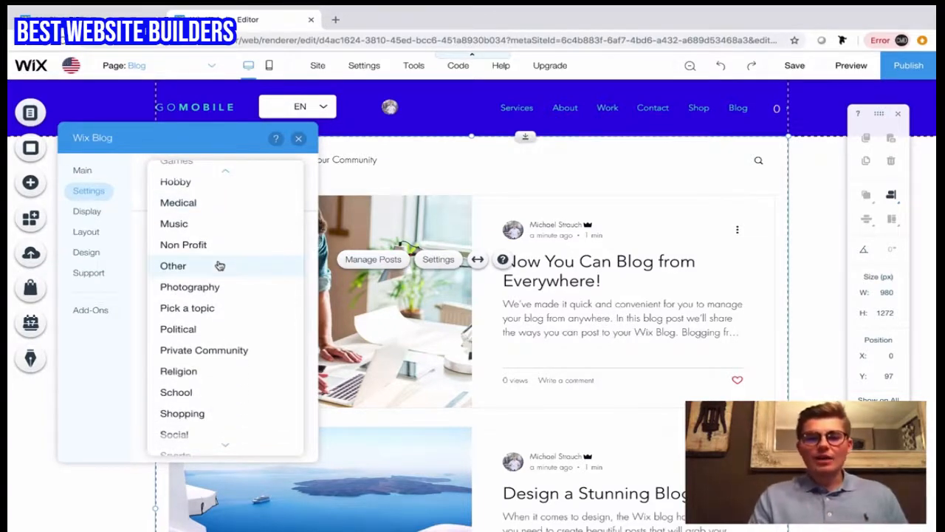
scroll(219, 266, "down", 4)
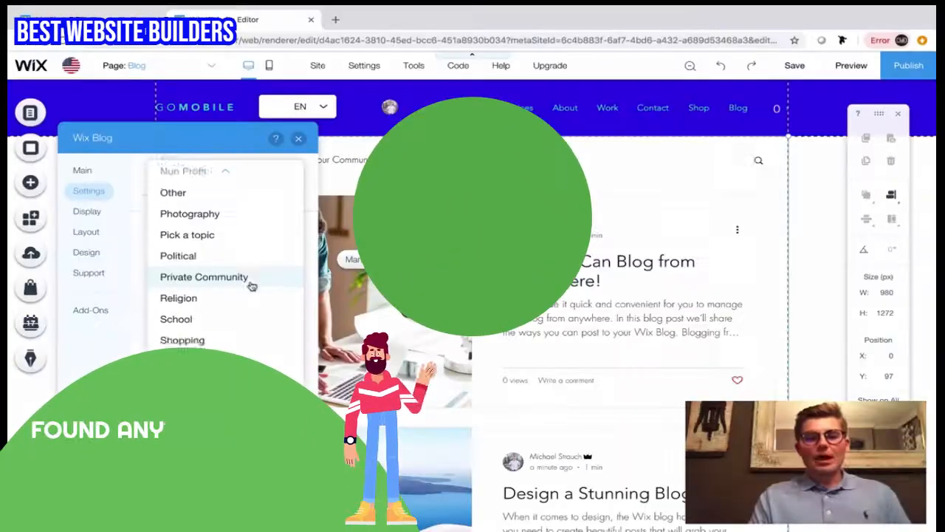
scroll(251, 286, "up", 1)
left_click(241, 293)
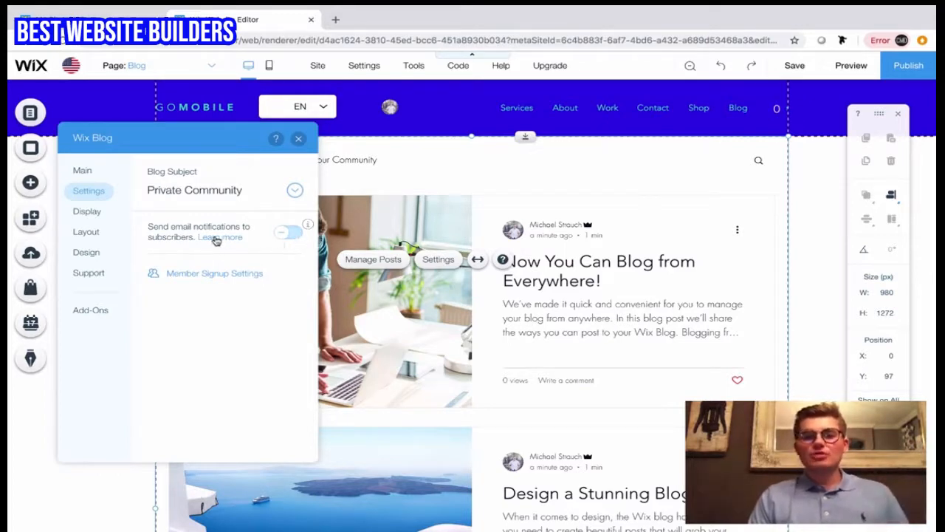
left_click(292, 233)
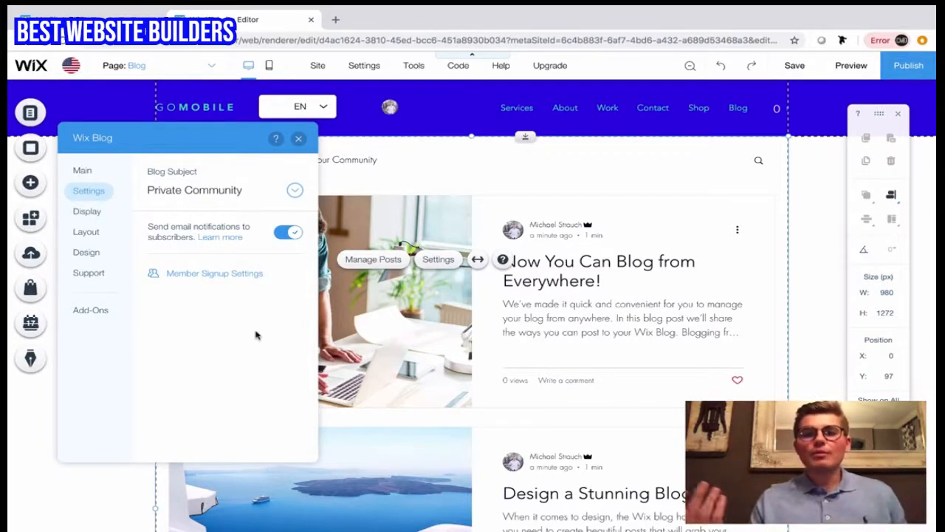
Step: Try out the feed's views counter and date display options and the blog menu login, restoring each original setting
left_click(90, 214)
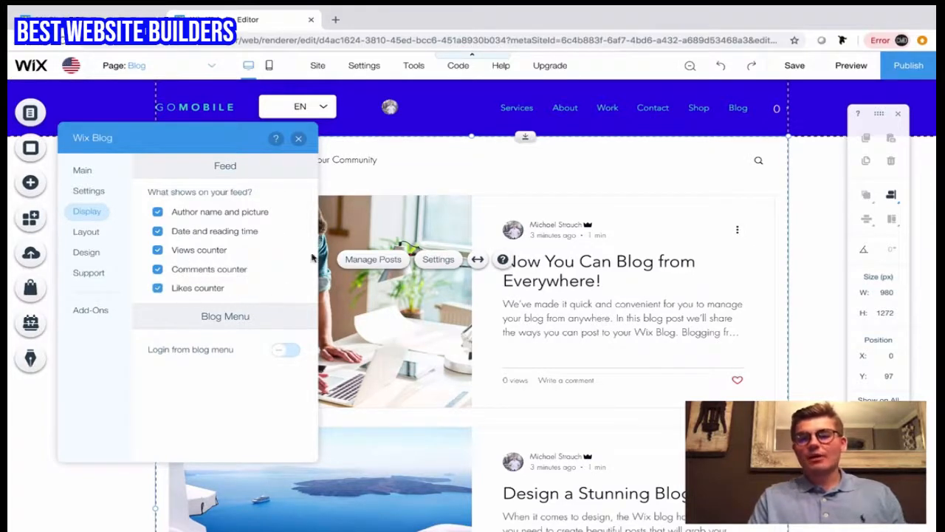
left_click(161, 251)
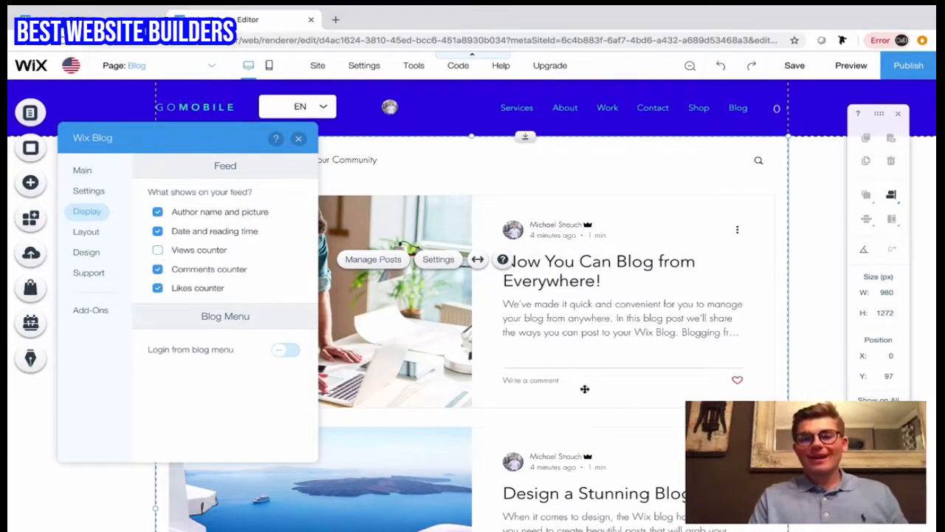
left_click(158, 250)
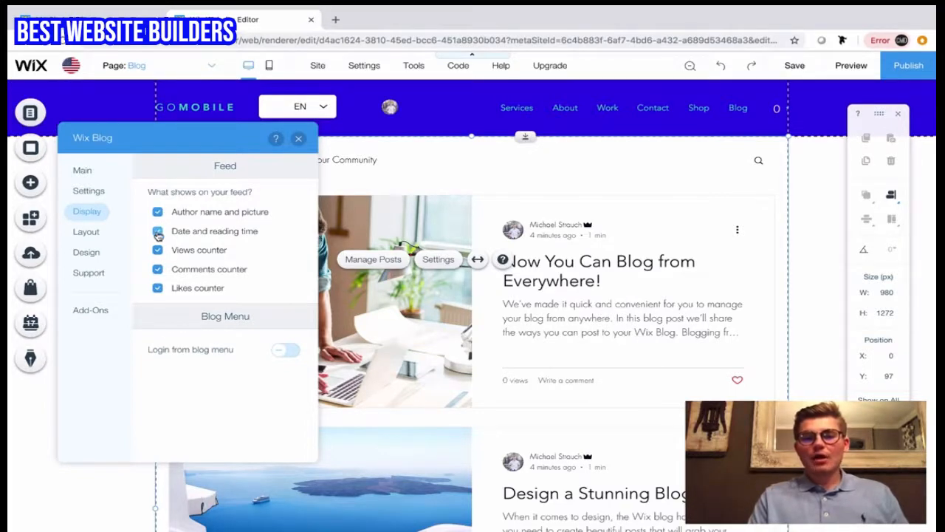
left_click(158, 232)
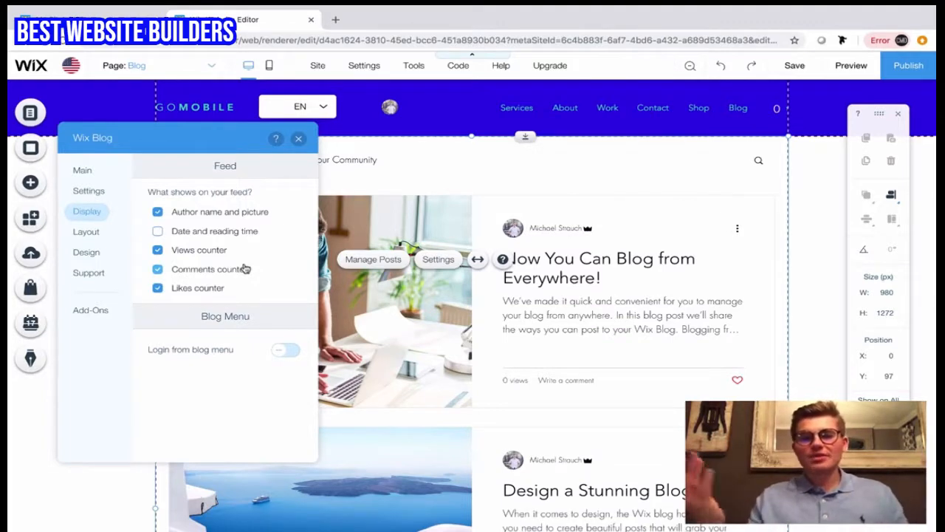
left_click(158, 232)
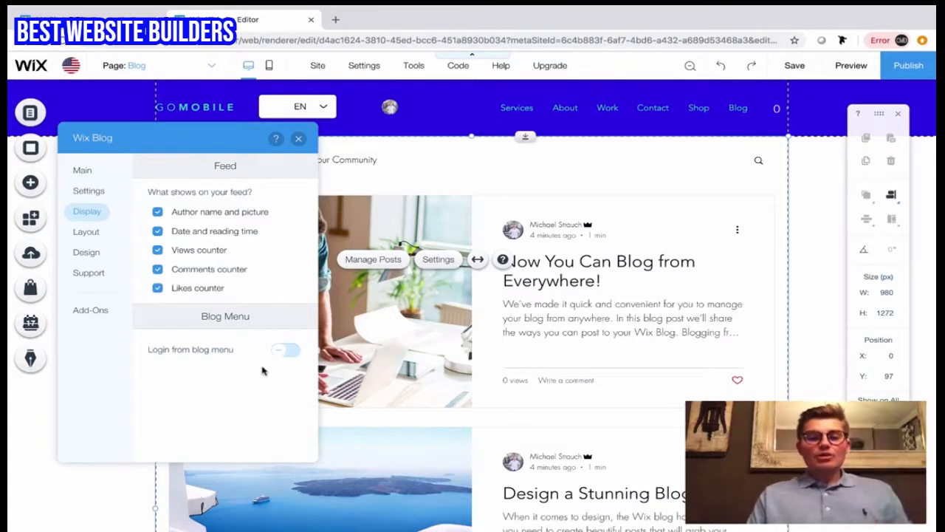
left_click(283, 353)
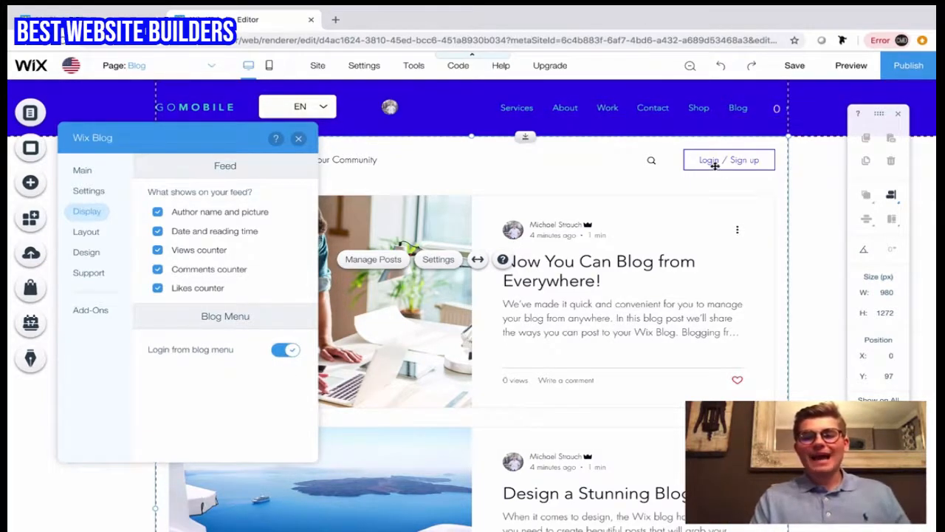
left_click(282, 350)
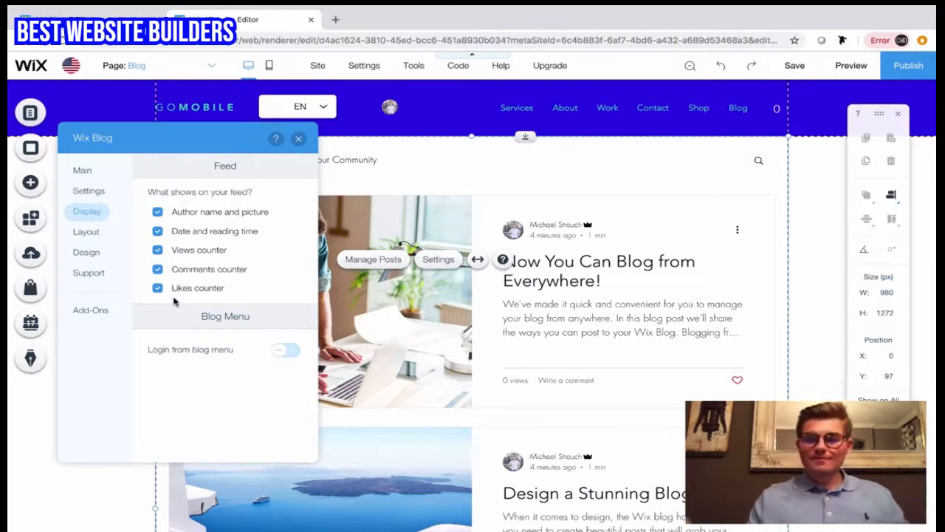
Step: Try the Brick, Tiled and Magazine layouts on the blog's all posts feed
left_click(85, 232)
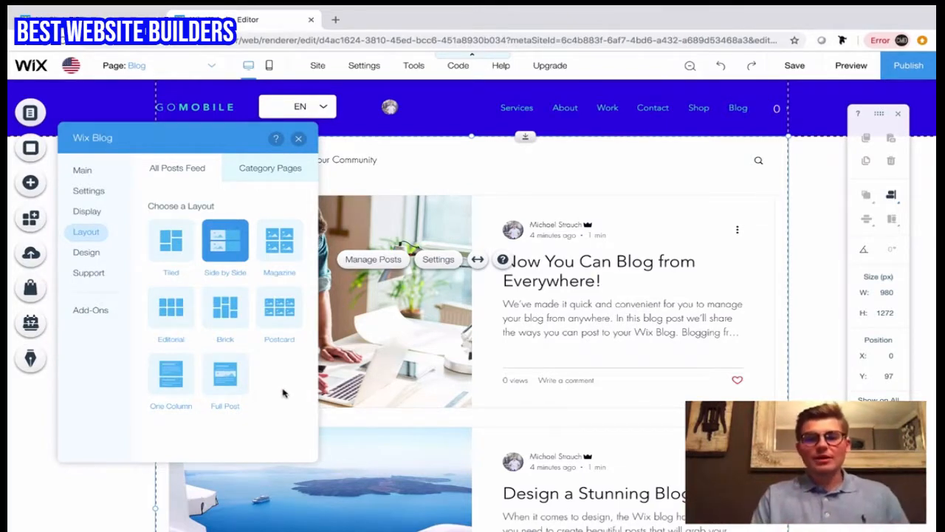
left_click(226, 309)
scroll(473, 243, "down", 2)
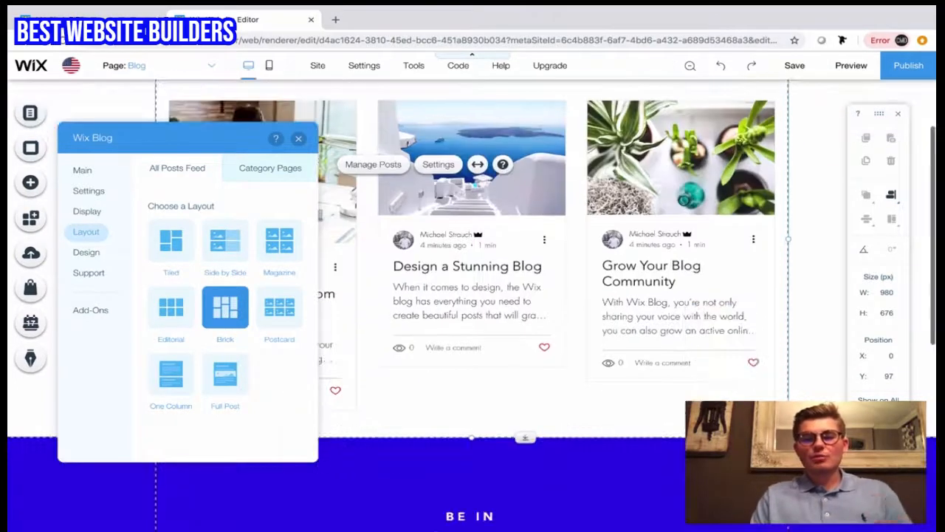
scroll(473, 296, "up", 2)
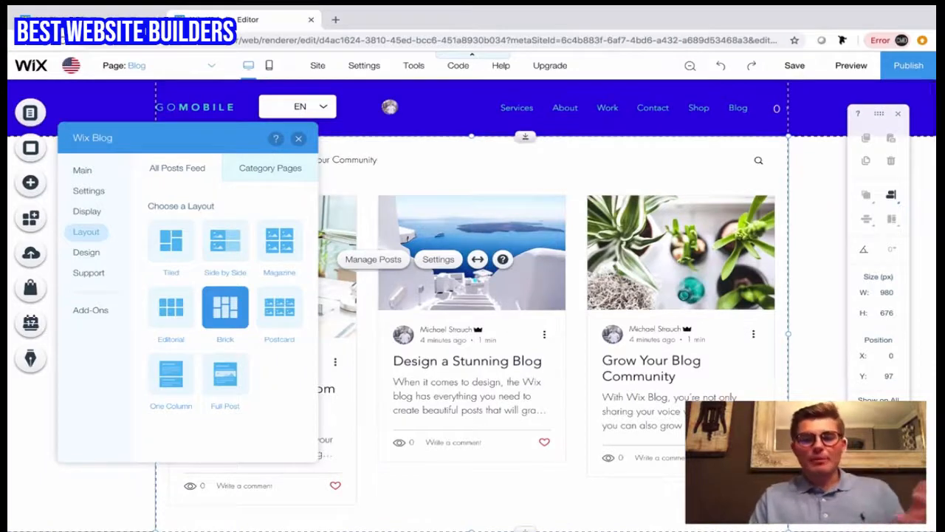
left_click(171, 242)
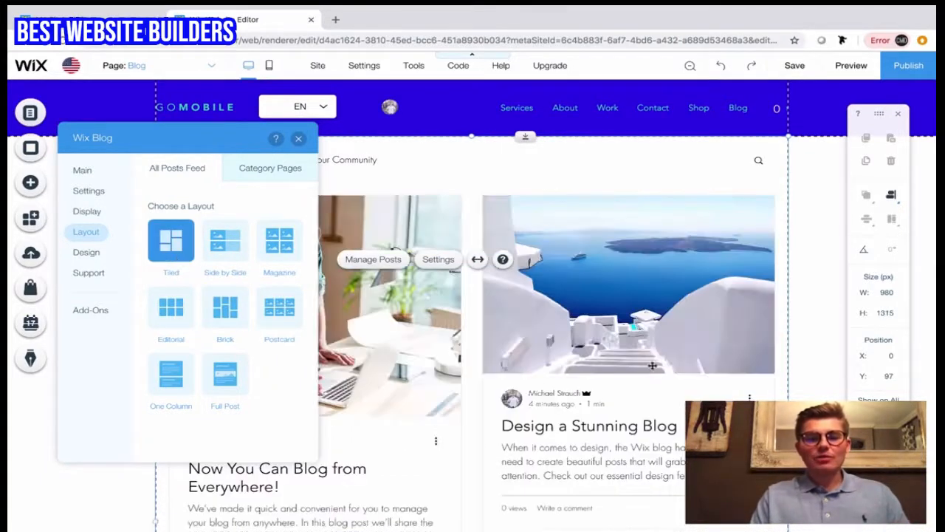
scroll(788, 375, "down", 3)
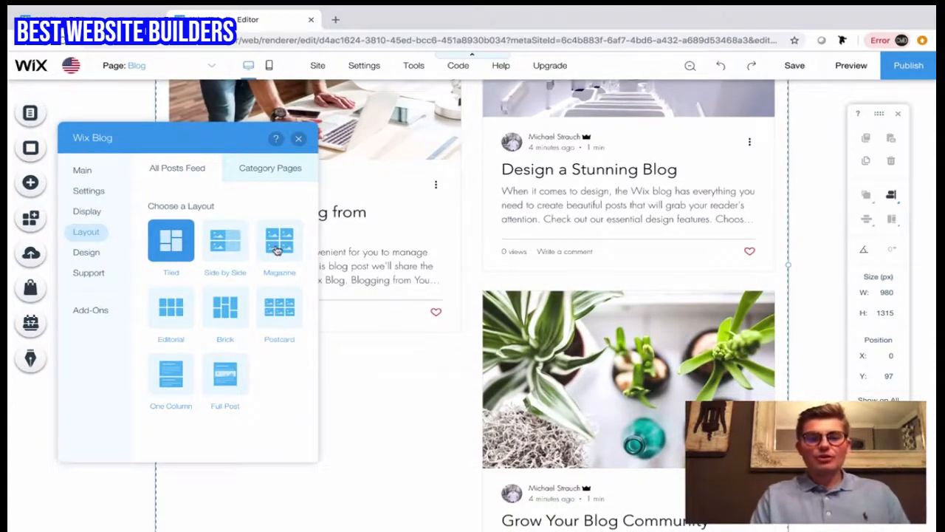
left_click(276, 250)
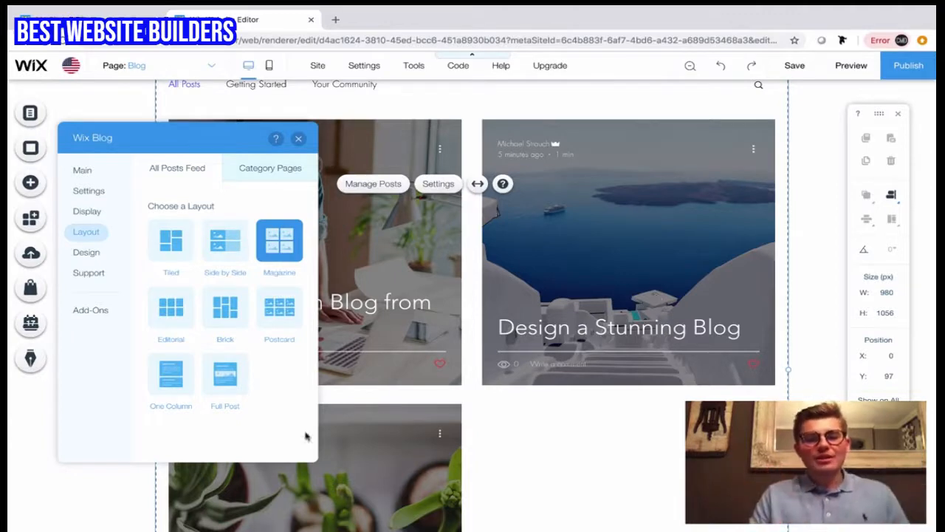
Step: Apply the Full Post layout to the all posts feed and review how the posts look
left_click(223, 384)
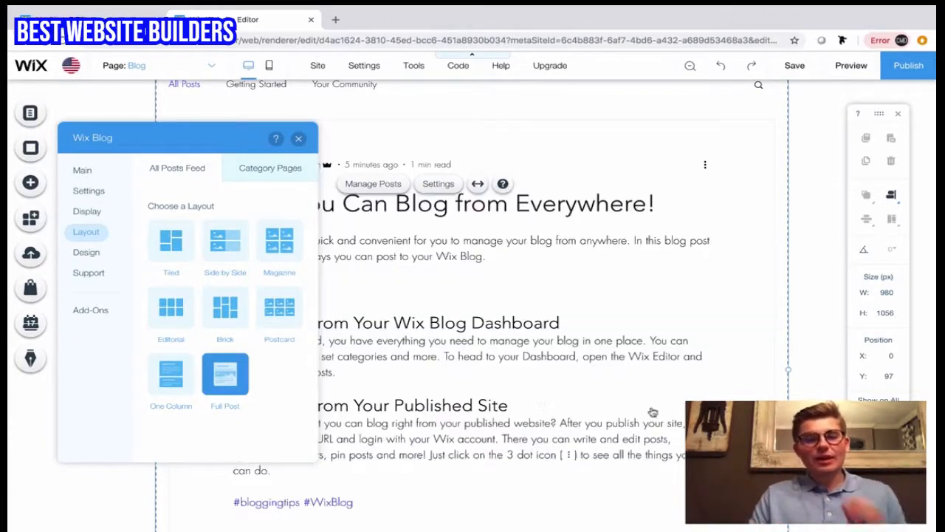
scroll(651, 407, "down", 10)
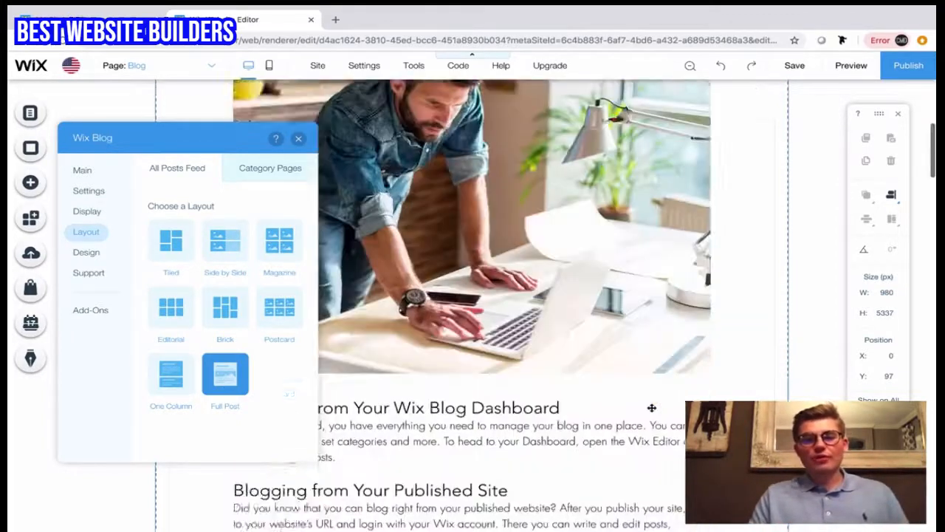
scroll(651, 408, "up", 5)
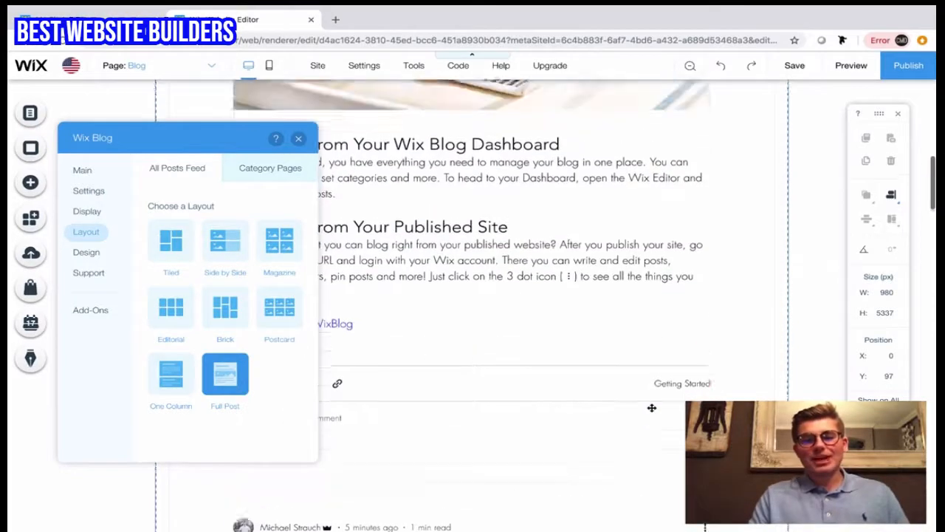
scroll(652, 408, "up", 5)
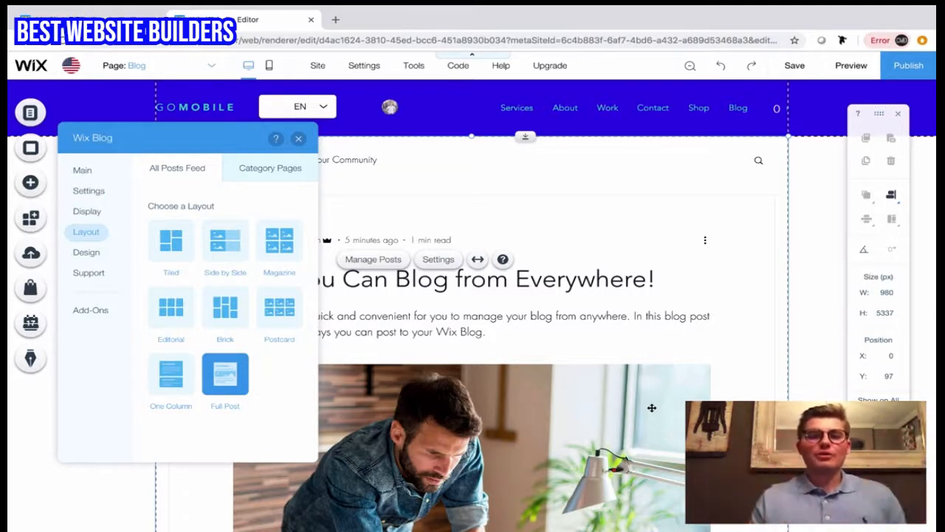
Step: Look at the layout choices for the blog's category pages and open the blog's design settings
left_click(275, 182)
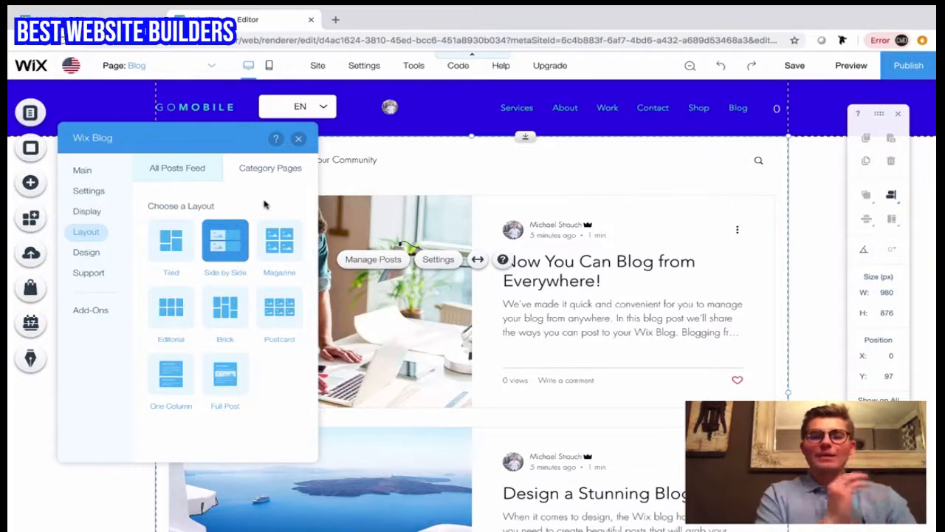
left_click(86, 254)
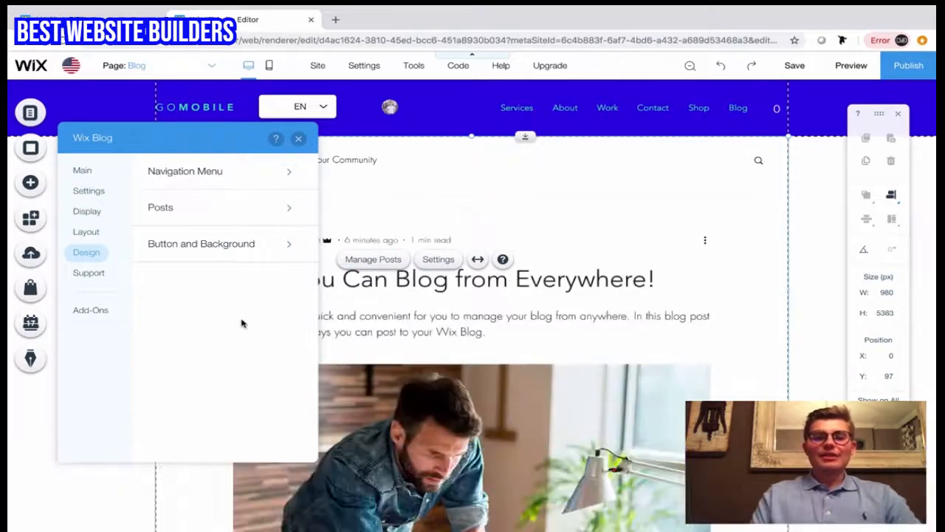
Step: Review the blog's design options for the navigation menu, posts, and button and background, plus its support resources
left_click(227, 170)
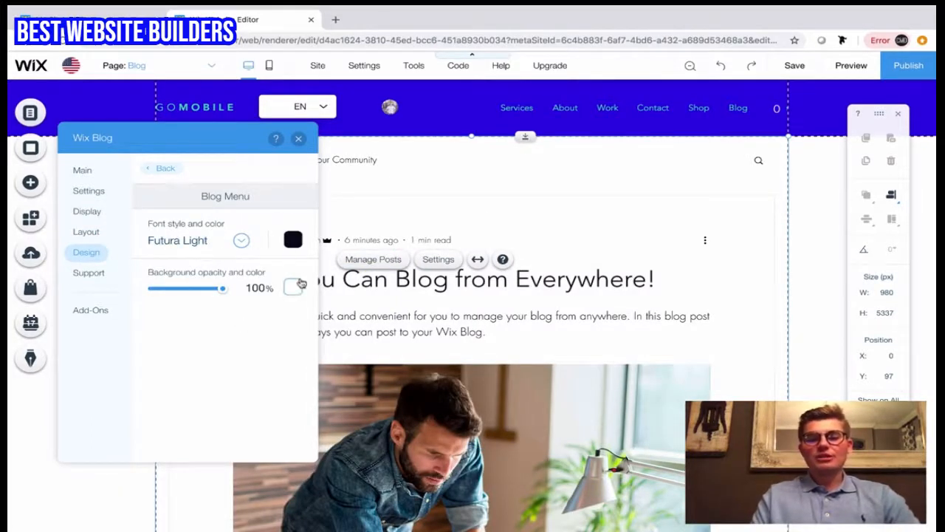
left_click(166, 171)
left_click(231, 209)
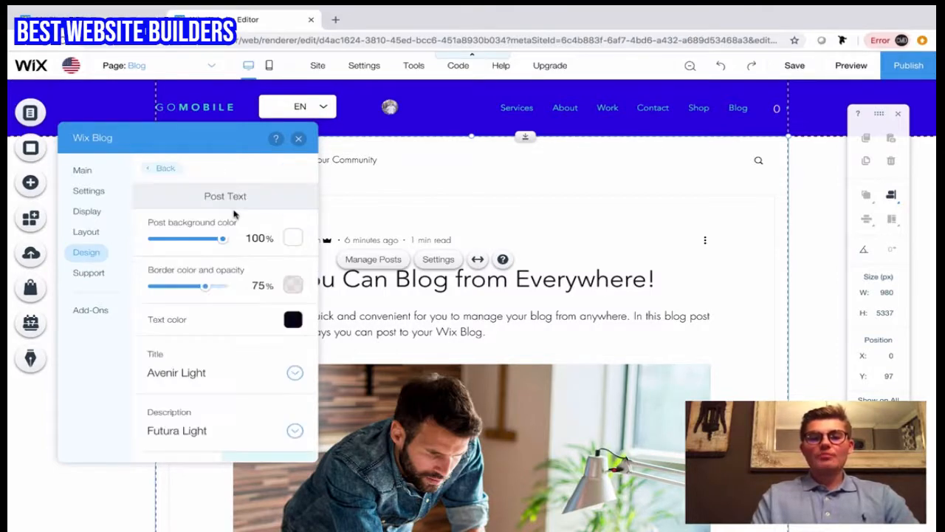
scroll(190, 355, "down", 1)
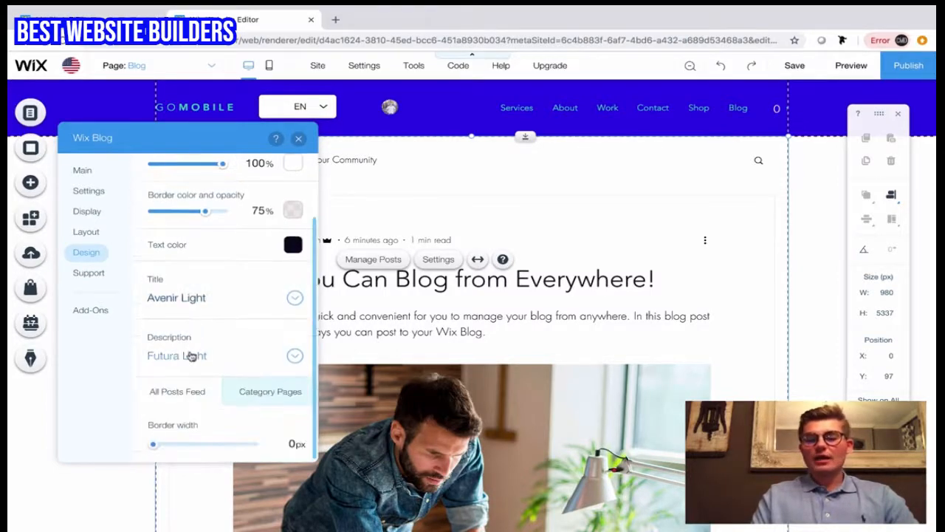
scroll(190, 357, "up", 2)
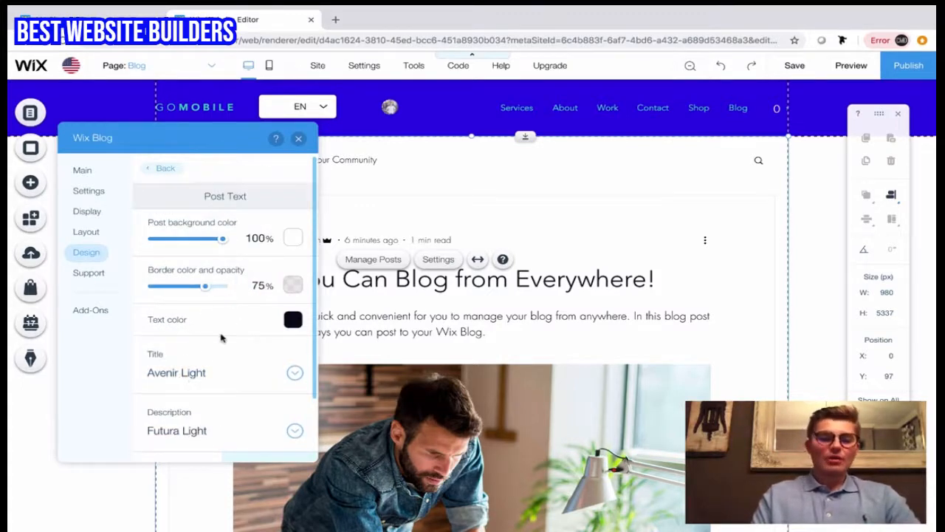
scroll(213, 363, "down", 2)
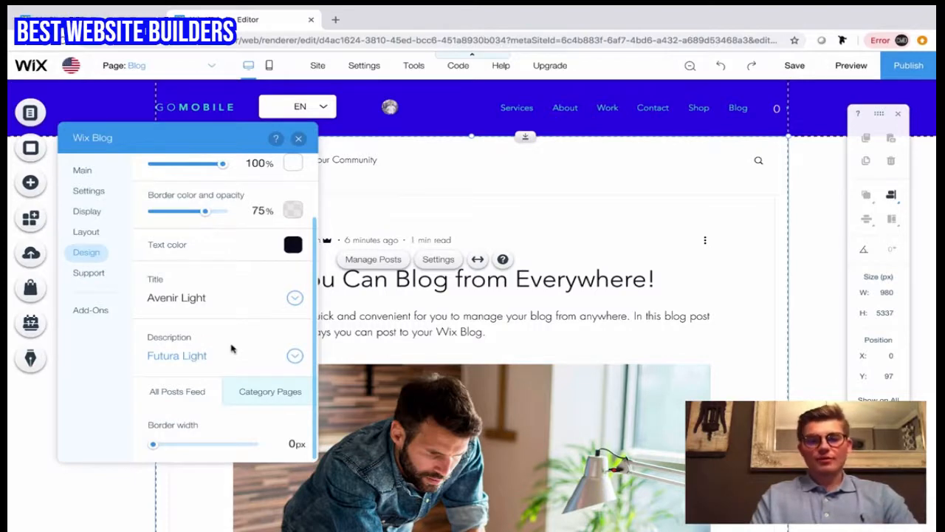
scroll(231, 348, "up", 2)
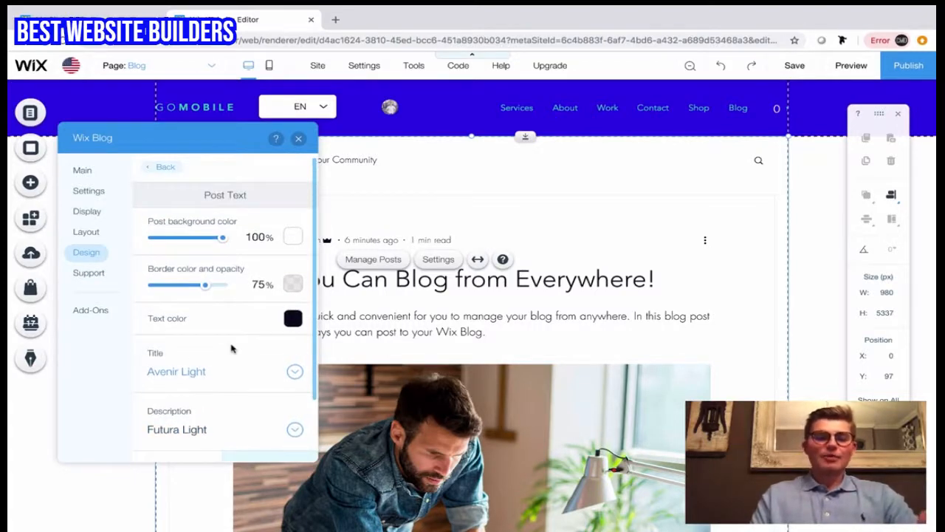
left_click(160, 168)
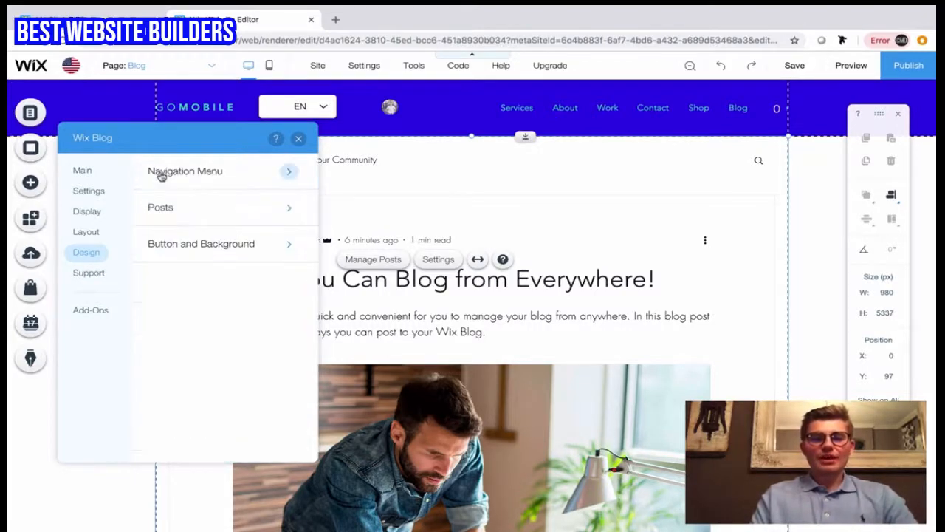
left_click(253, 256)
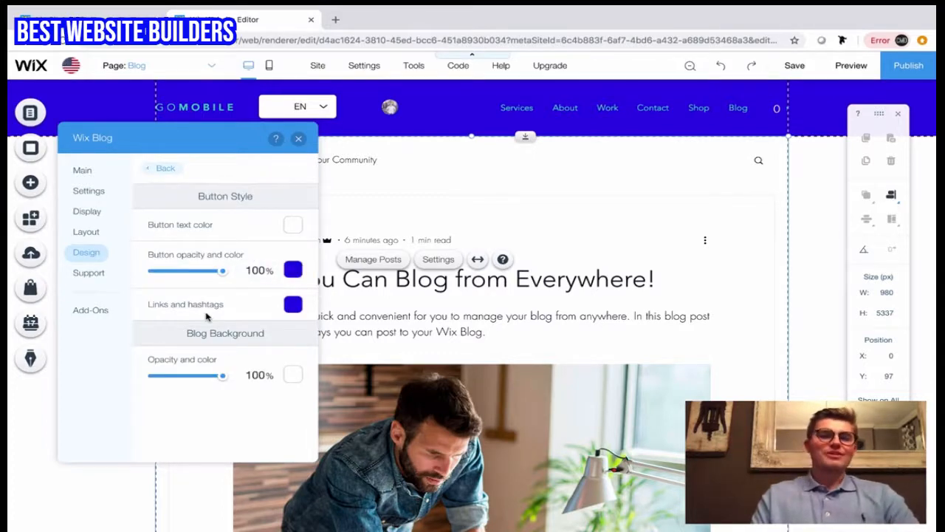
left_click(166, 169)
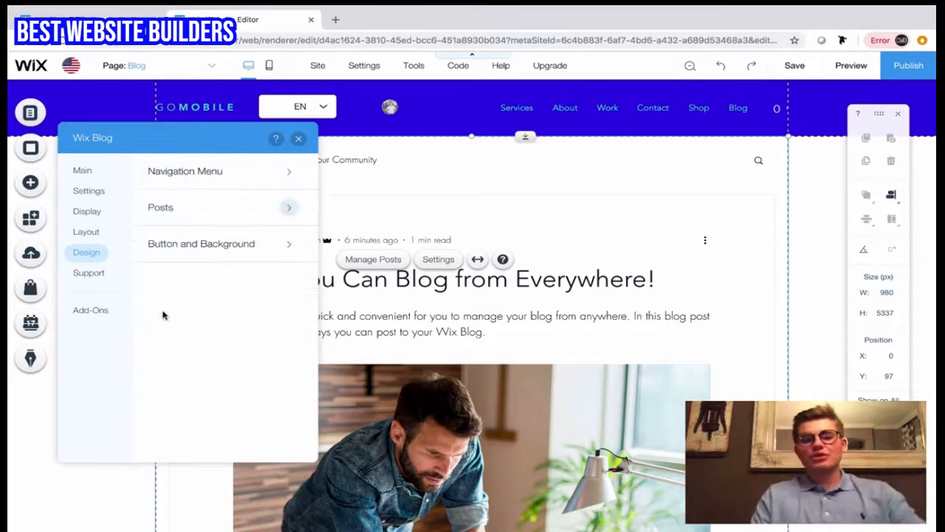
left_click(90, 277)
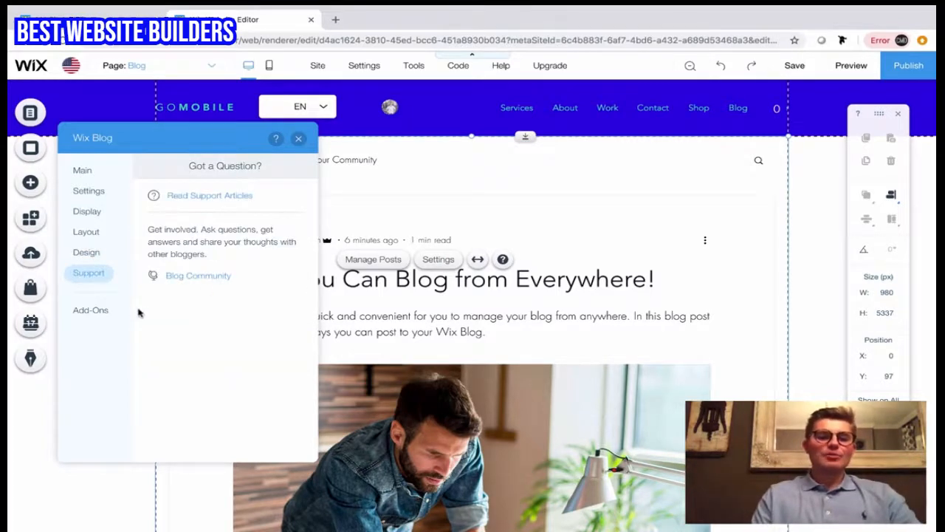
Step: Add the Custom Feed add-on to the Home page and close the blog settings
left_click(97, 312)
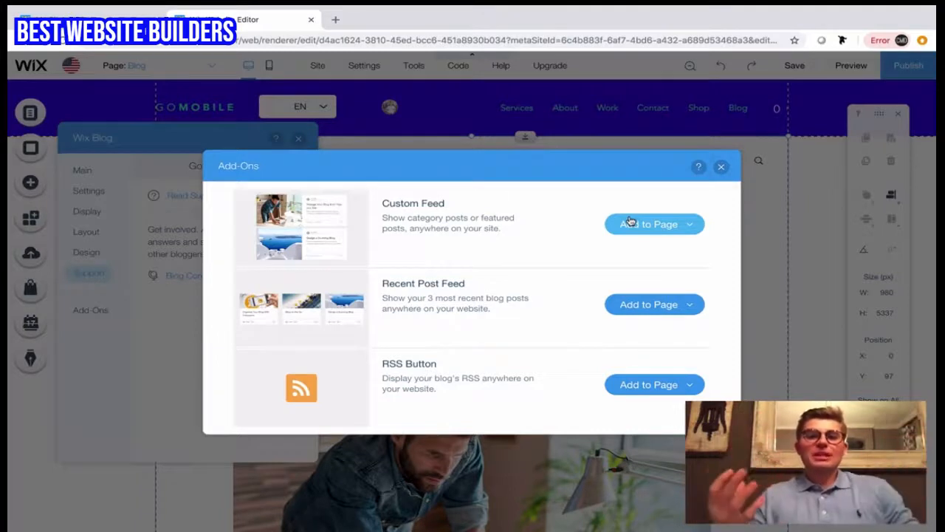
left_click(672, 230)
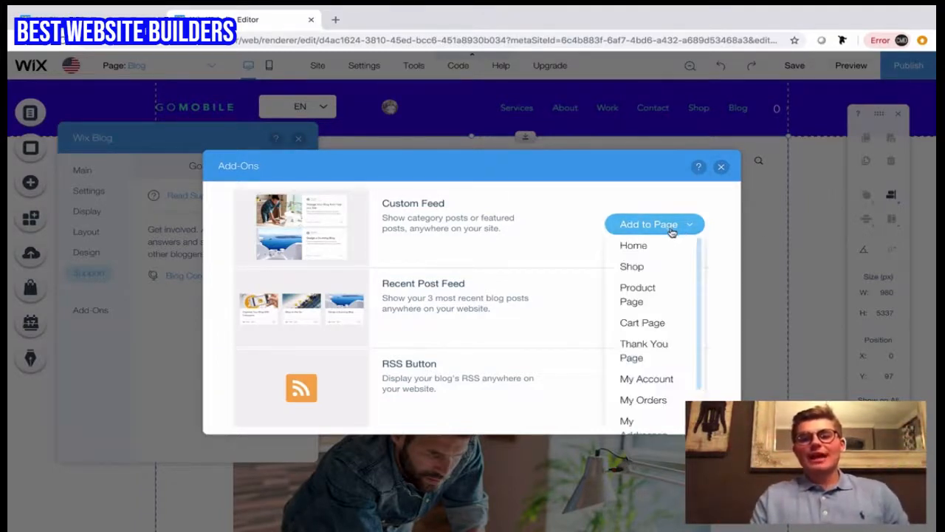
left_click(643, 246)
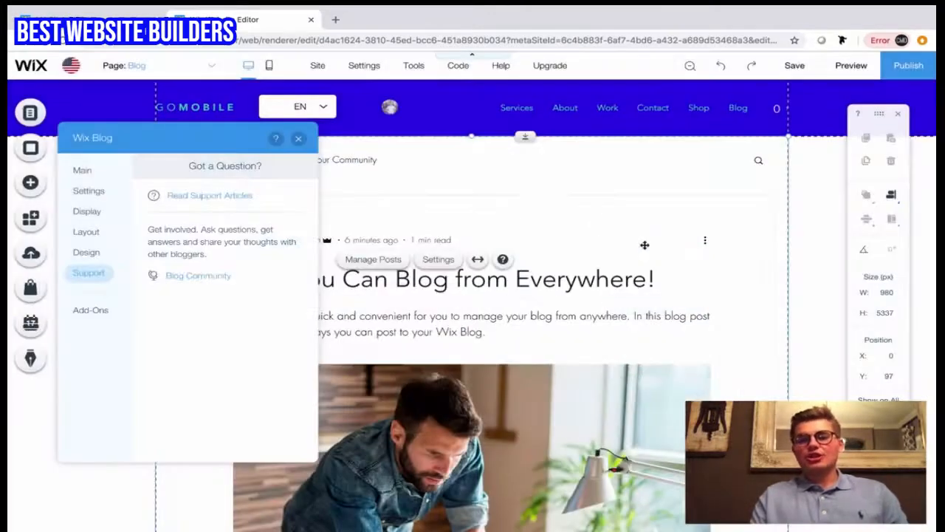
left_click(299, 141)
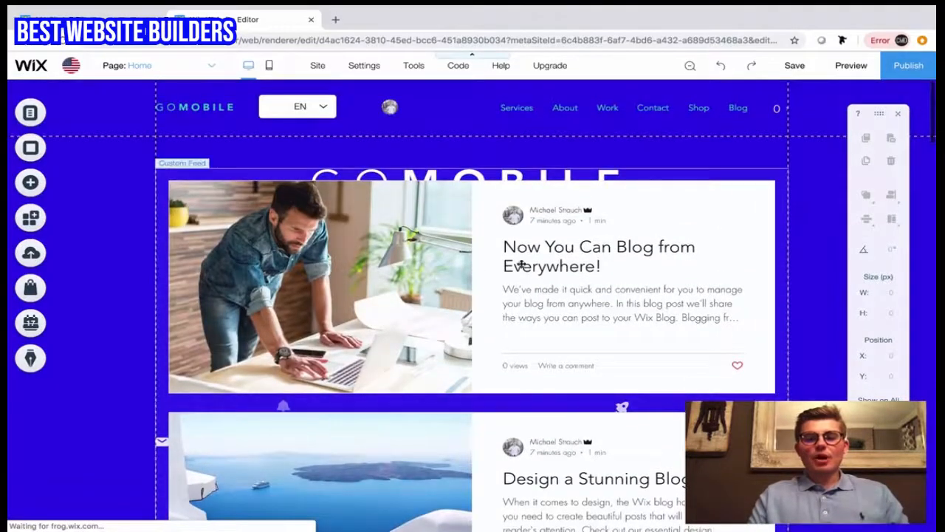
Step: Examine the Custom Feed's category, display and layout options on the Home page
left_click(478, 260)
left_click(553, 244)
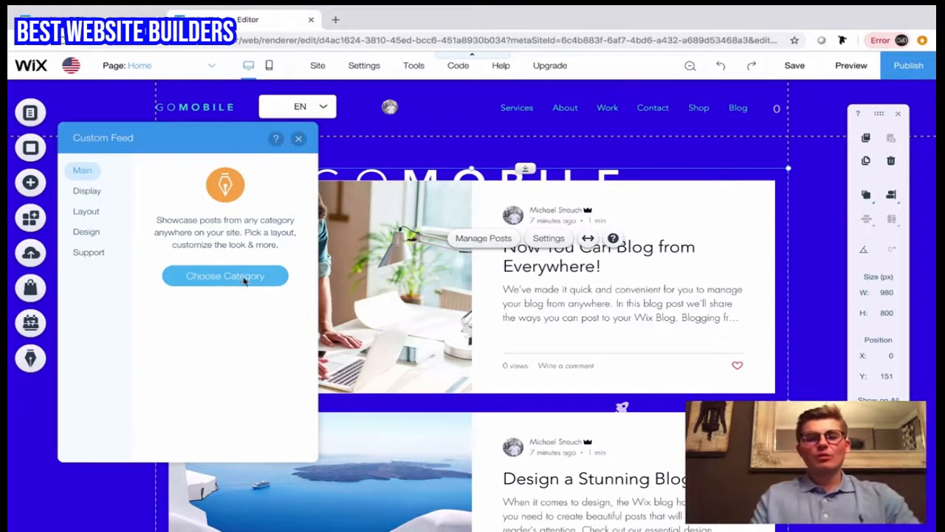
left_click(86, 191)
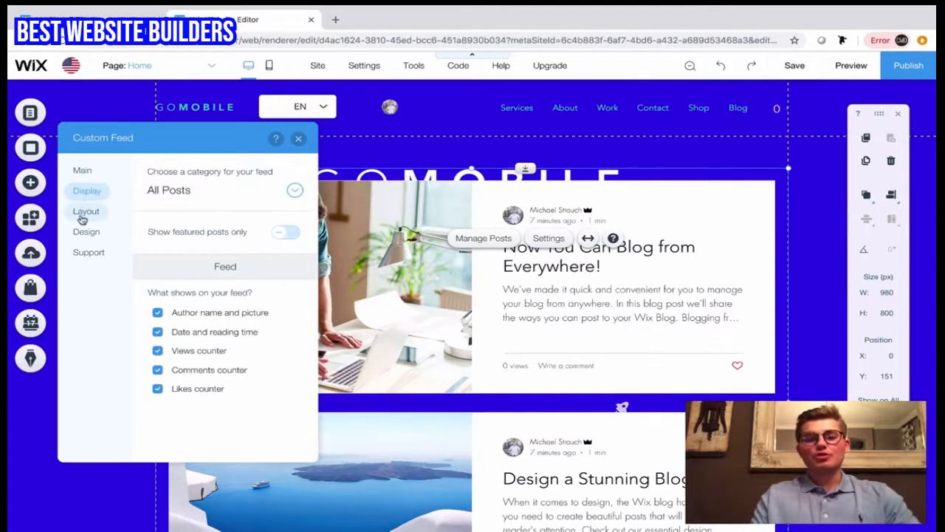
left_click(82, 214)
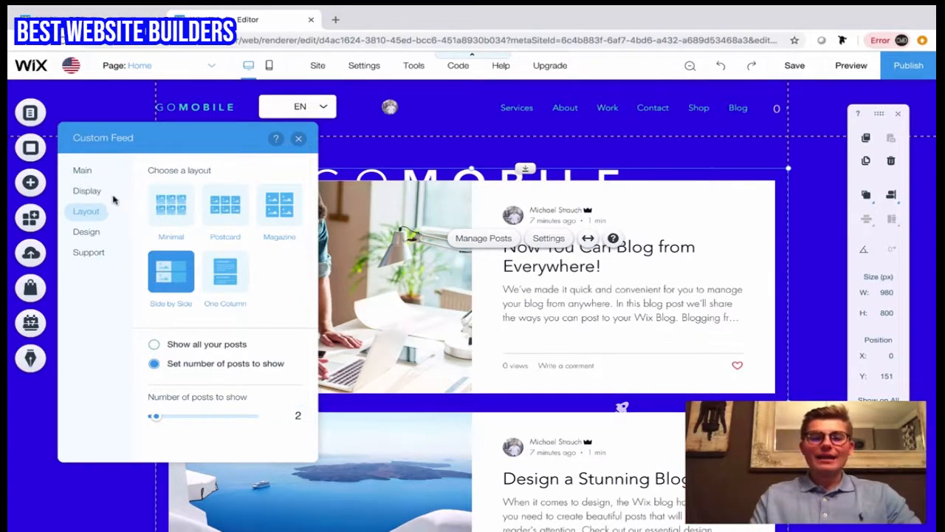
left_click(88, 174)
left_click(227, 268)
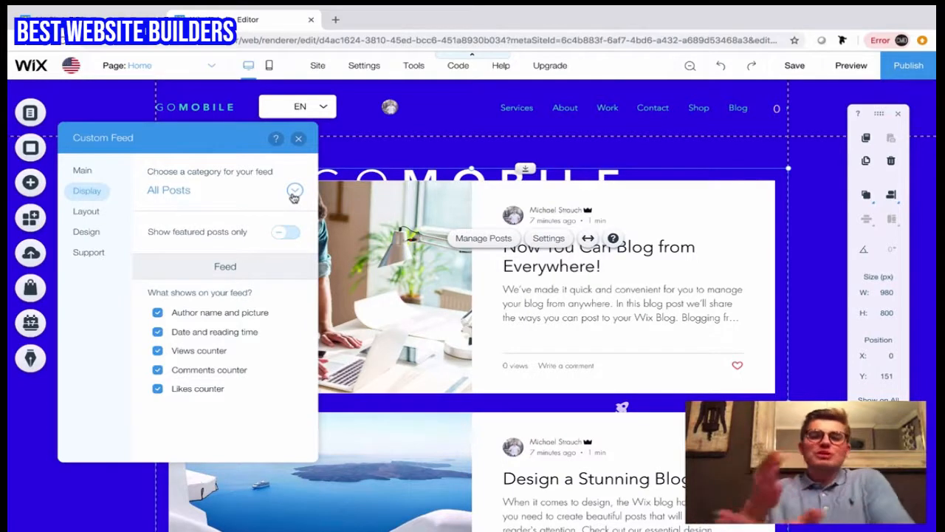
Step: Delete the Custom Feed from the Home page and return to the Blog page
left_click(299, 140)
key("Delete")
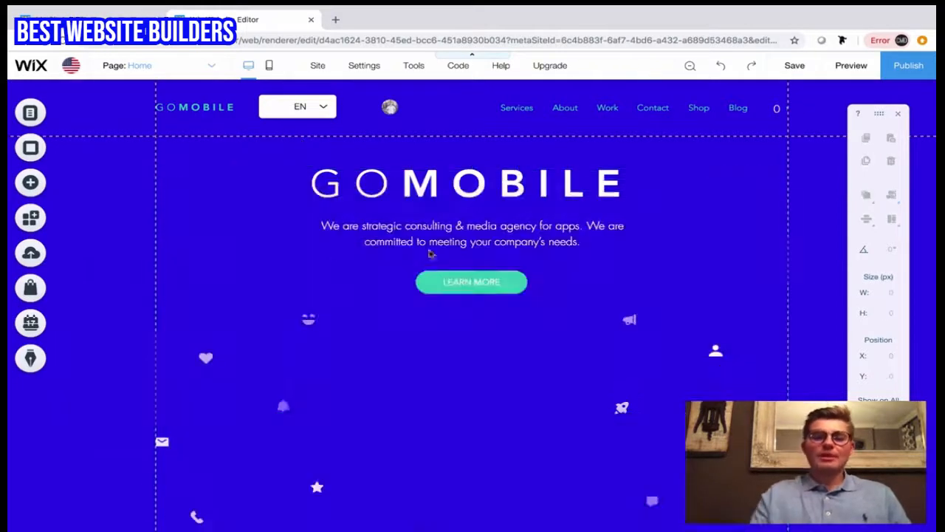
left_click(195, 68)
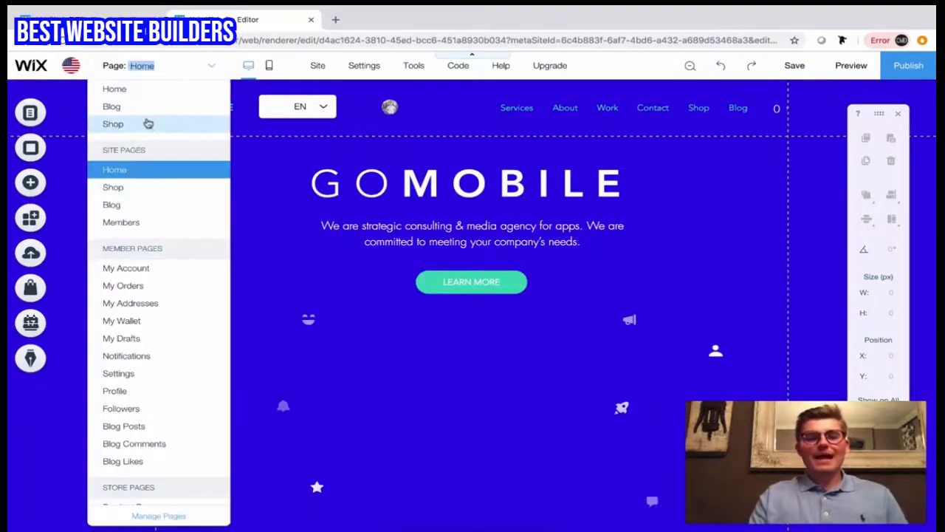
left_click(112, 107)
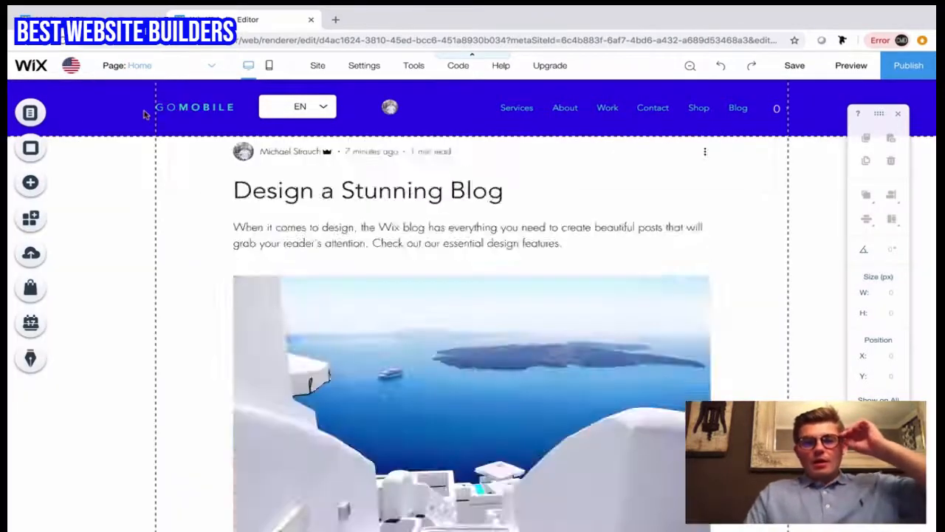
Step: Open the post management dashboard from the blog feed and look over the author details and published posts
left_click(333, 288)
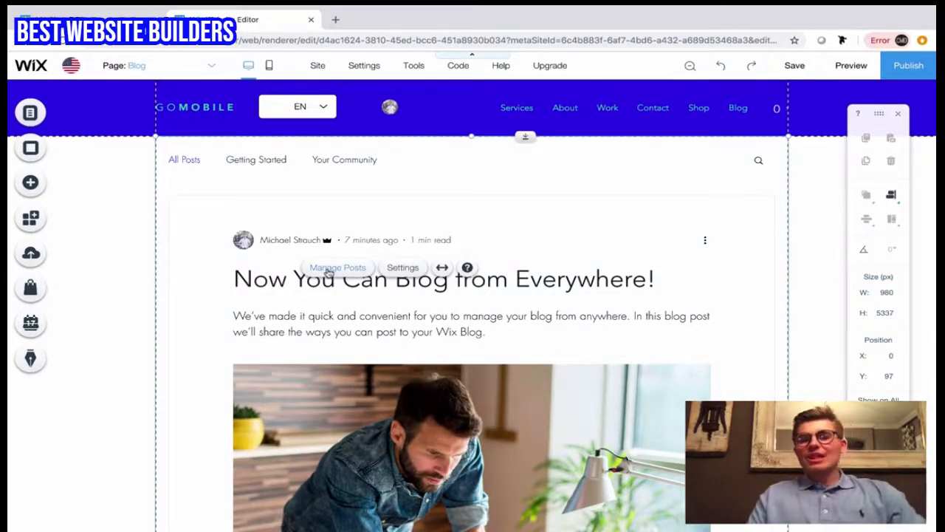
left_click(337, 268)
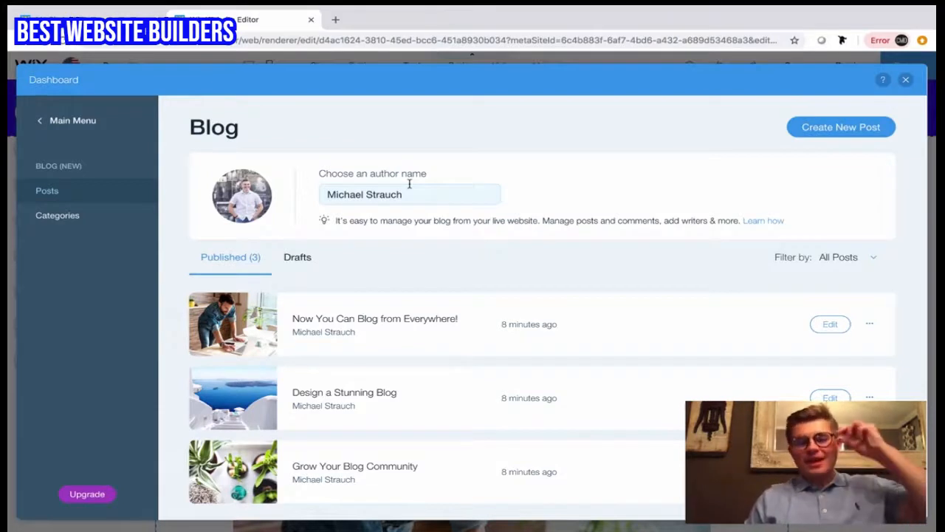
scroll(408, 263, "down", 1)
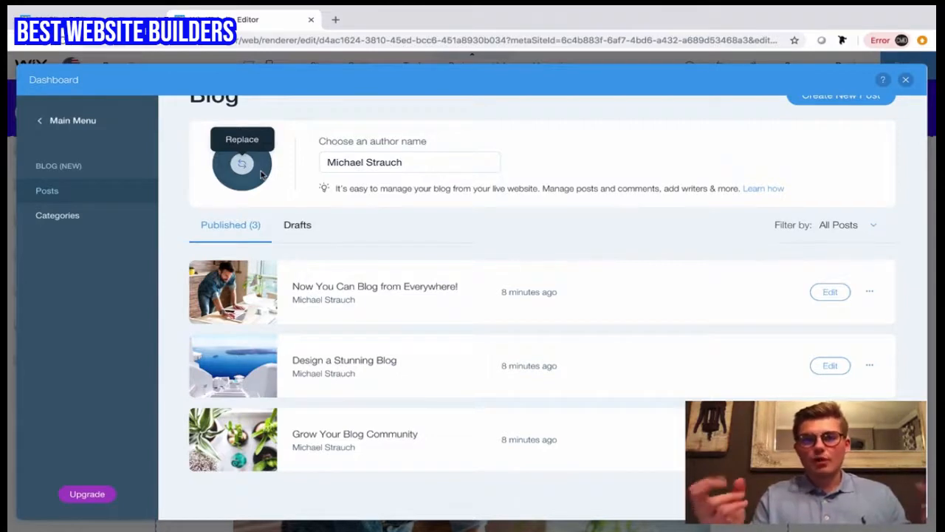
scroll(476, 243, "up", 1)
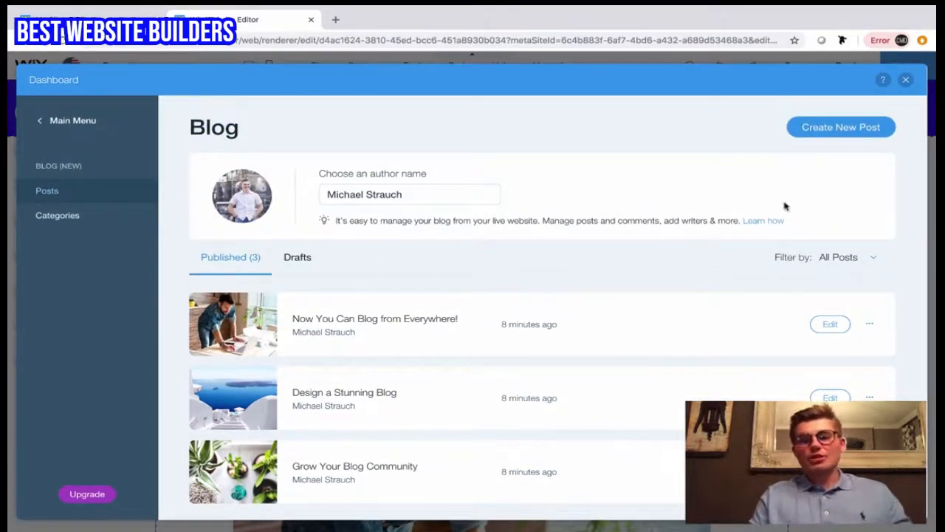
Step: Create a new blog post with the title "How Are You?"
left_click(835, 131)
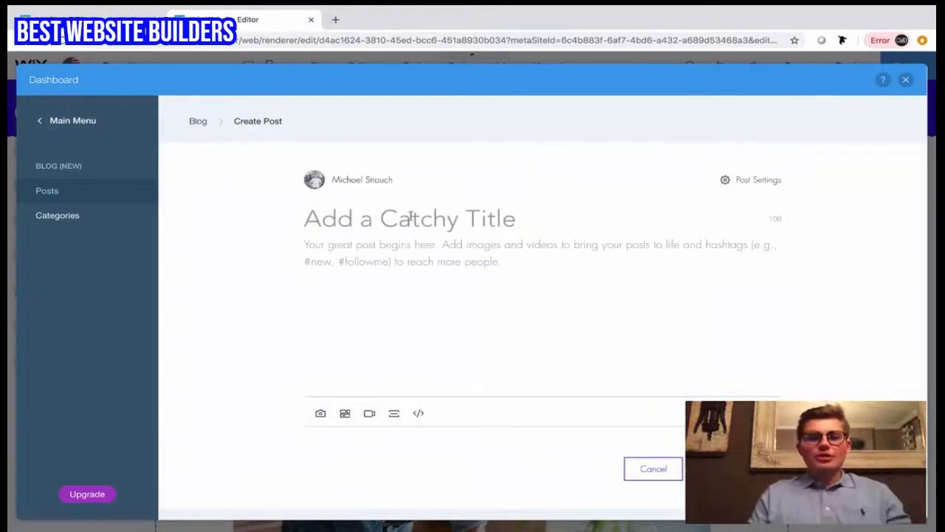
type("Ho")
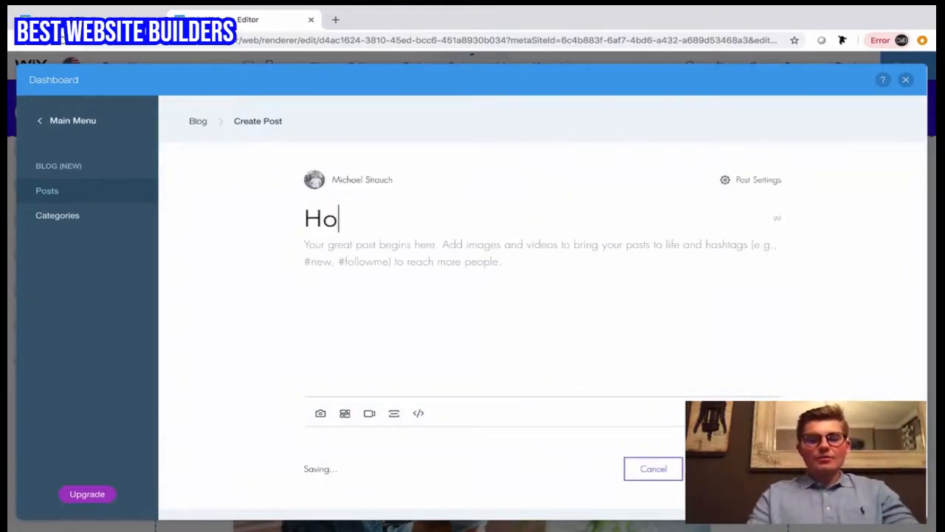
type("w Are You?")
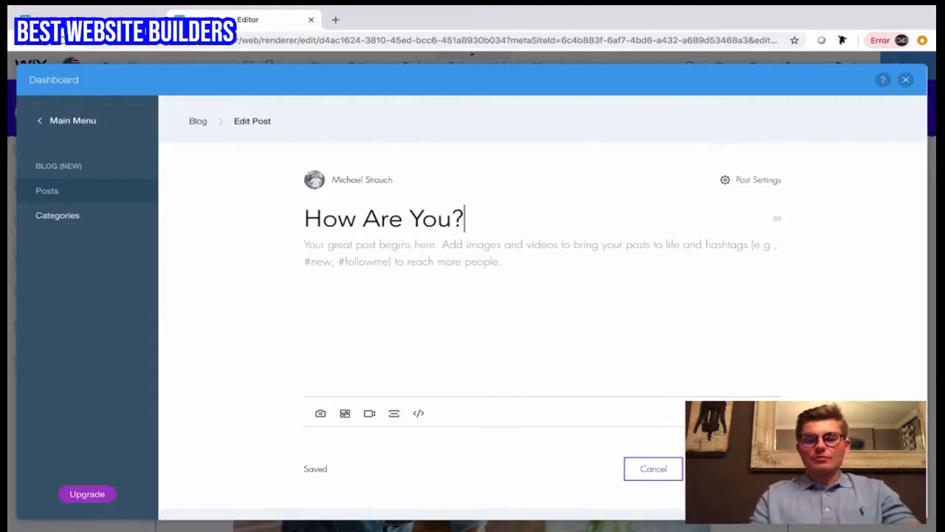
Step: Write "I am doing fantastic today! GO WIX!" as the post's body text and start a new line below it
left_click(298, 255)
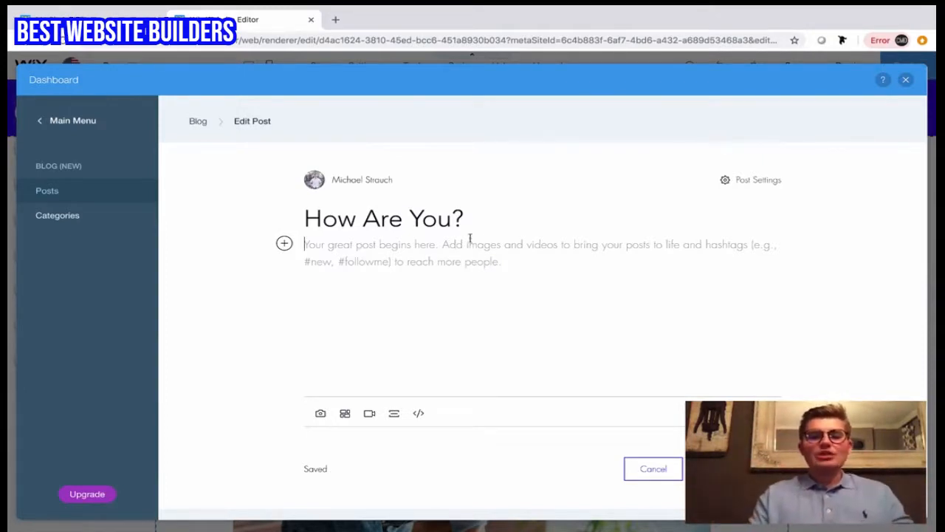
left_click(322, 253)
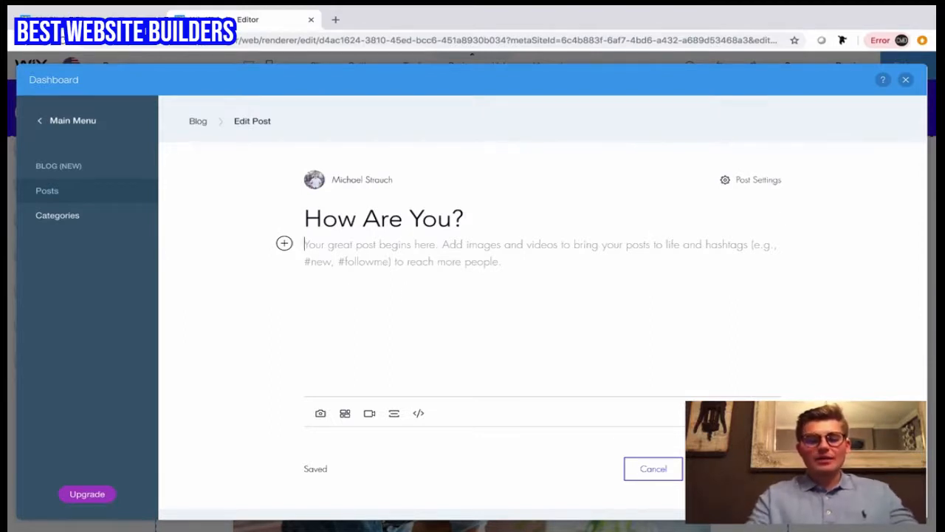
type("I")
key("BackSpace")
type("I am ")
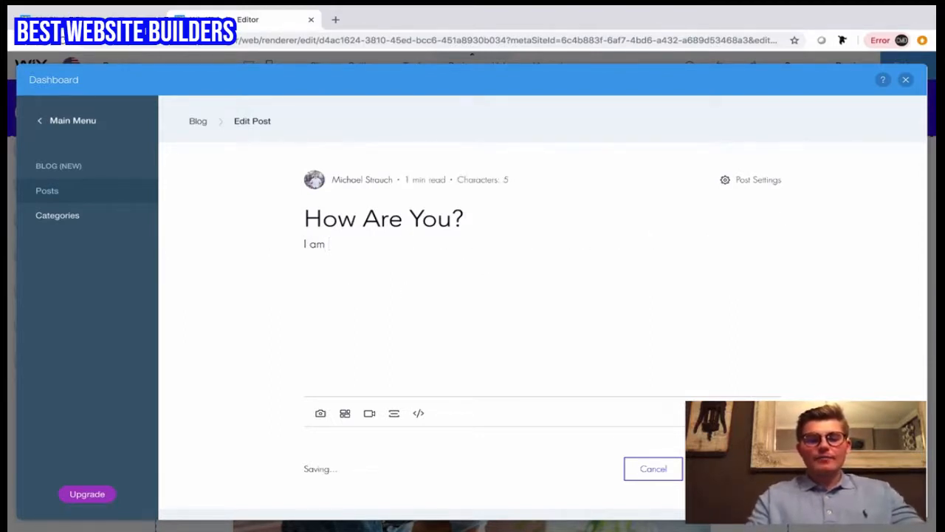
type("doion")
key("BackSpace")
key("BackSpace")
key("BackSpace")
type("i")
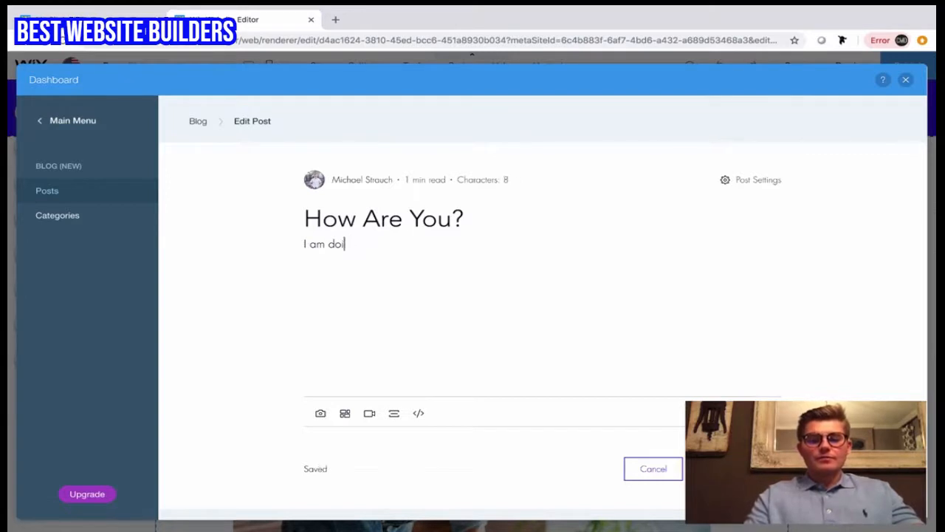
type("ng fantastic")
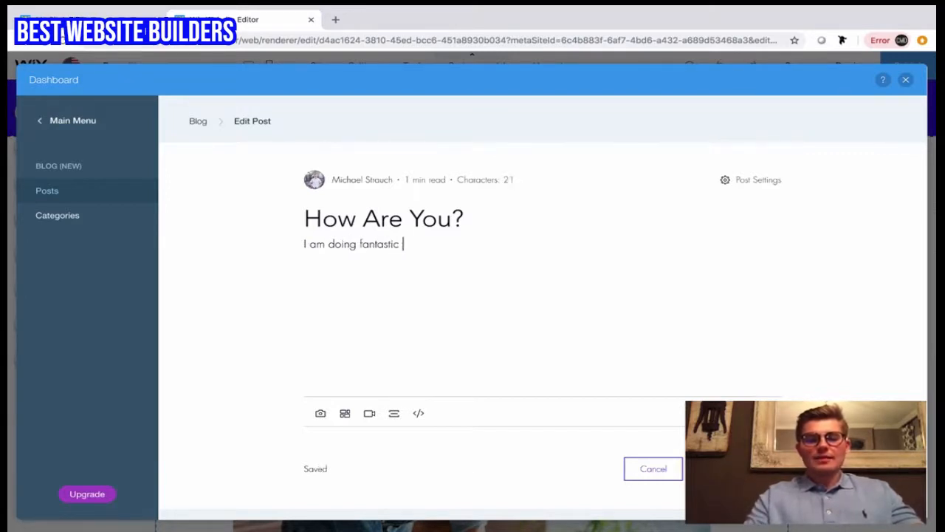
type(" today! GO WIX")
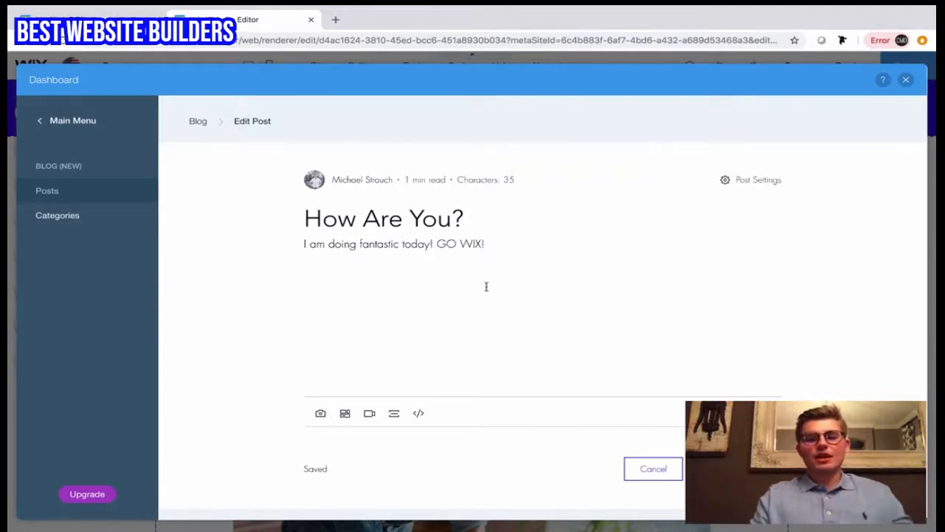
type("!")
key("Return")
key("Return")
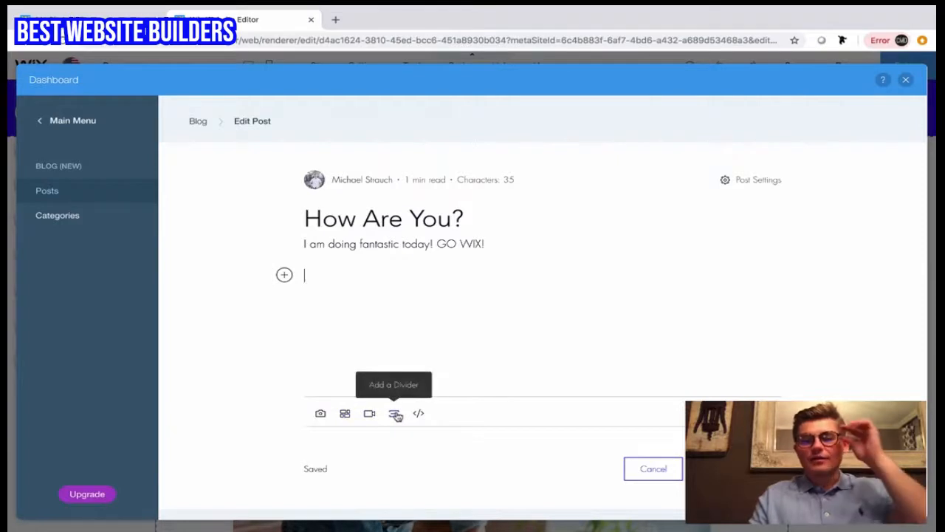
Step: Look at the option for adding a video to the post body and dismiss it without adding one
left_click(285, 276)
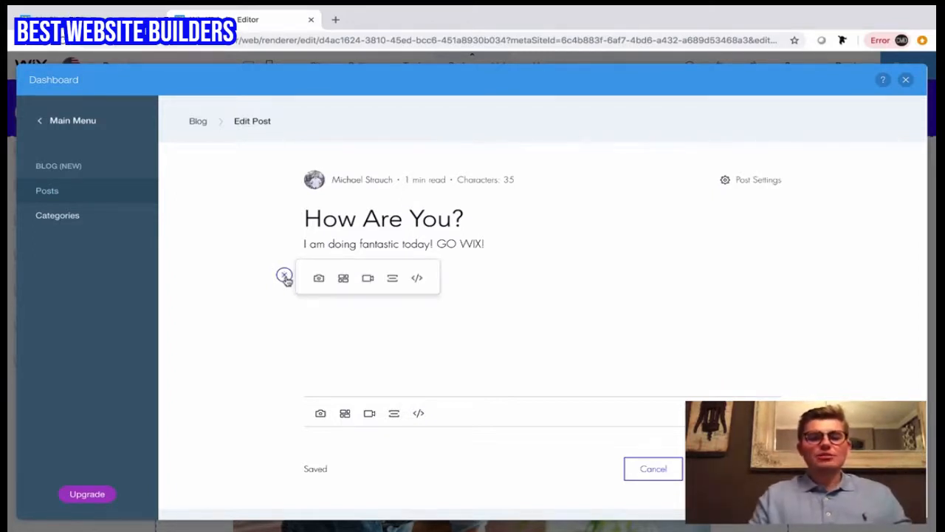
left_click(368, 280)
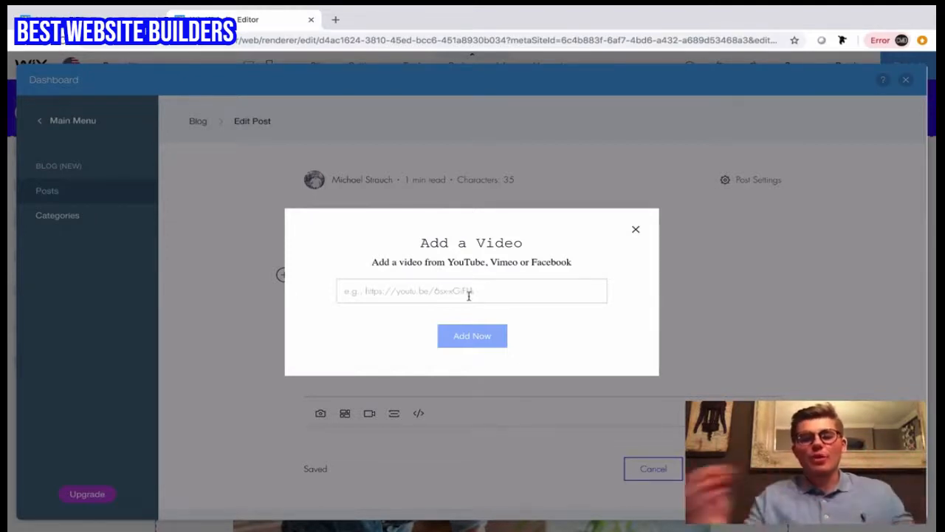
left_click(637, 232)
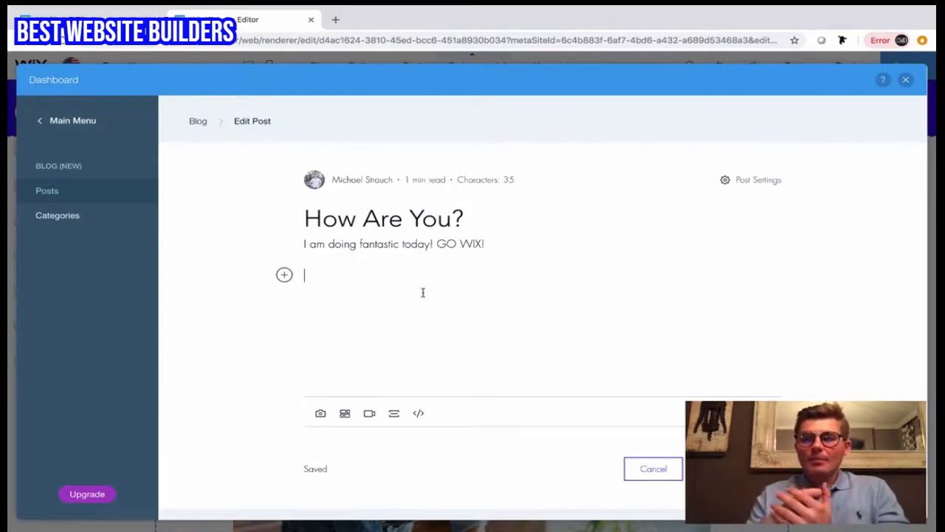
Step: In the post settings, create a new category "Checking Up" and also assign the post to the "Getting Started" category
left_click(768, 183)
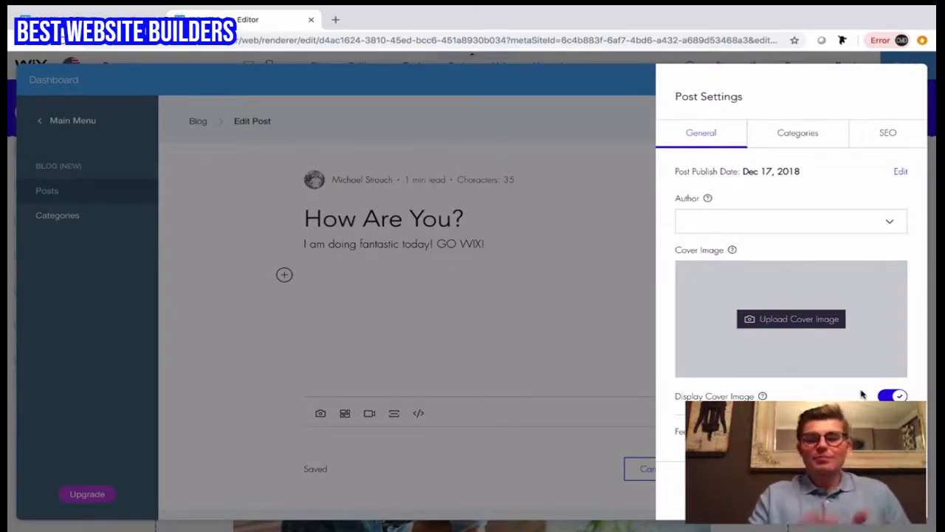
left_click(791, 143)
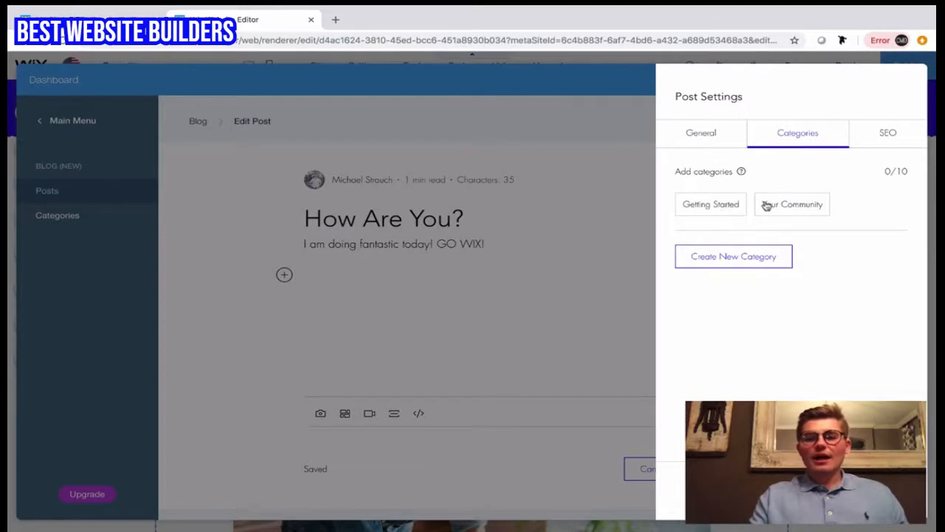
left_click(737, 265)
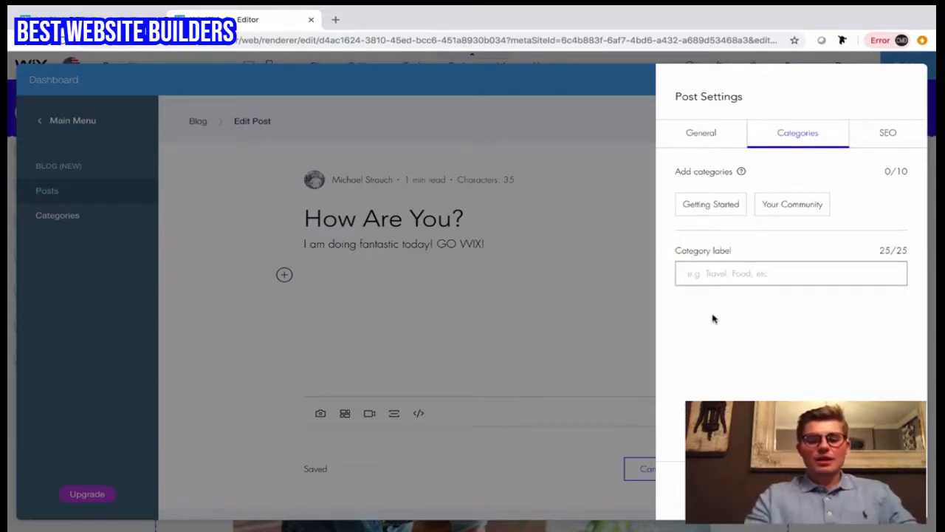
type("Checking U")
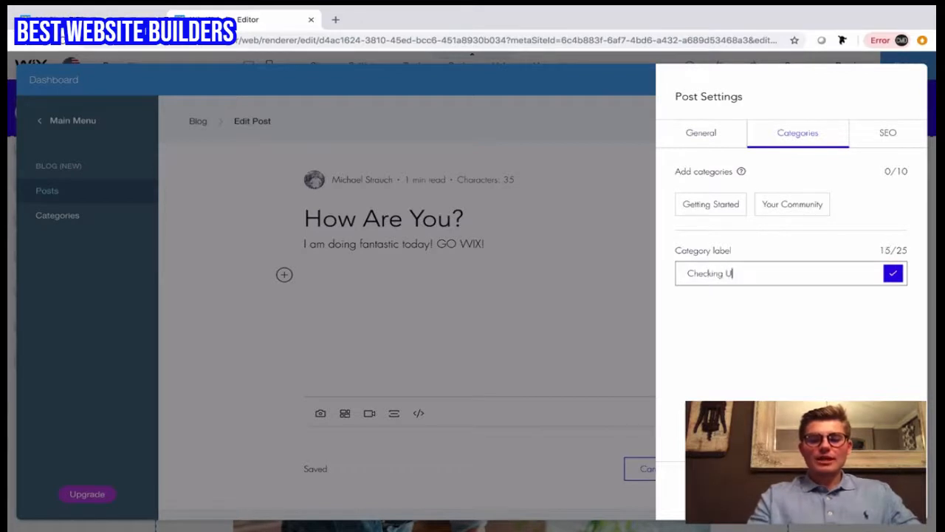
type("p")
left_click(893, 273)
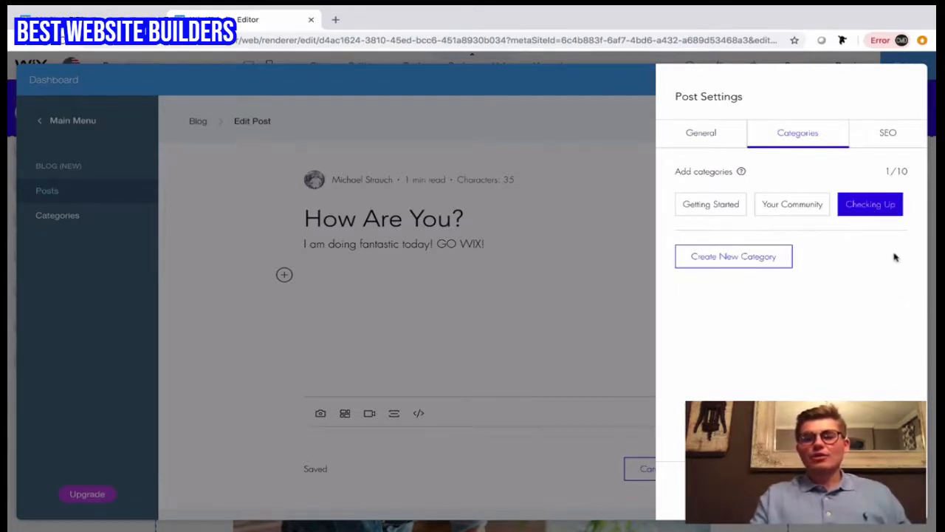
left_click(708, 207)
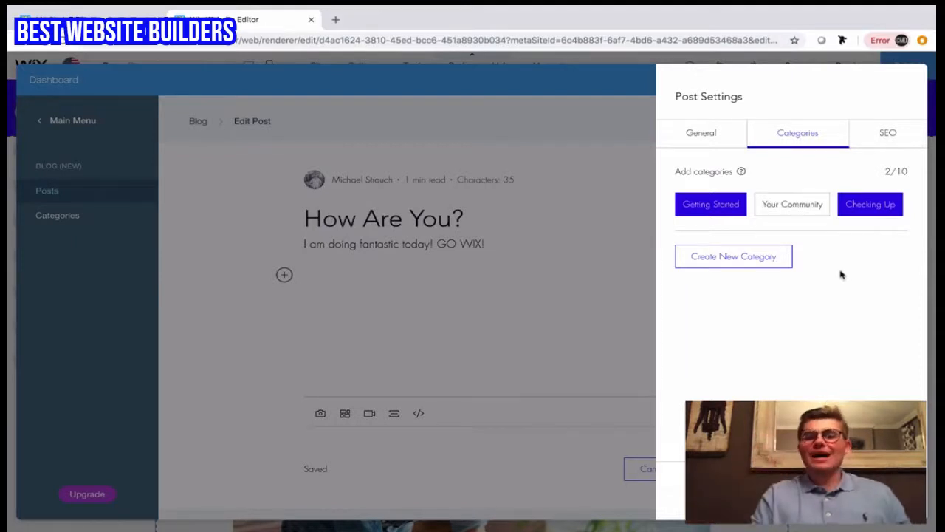
Step: Review the post's SEO settings for URL, search engine title and post description, and close the post settings
left_click(888, 137)
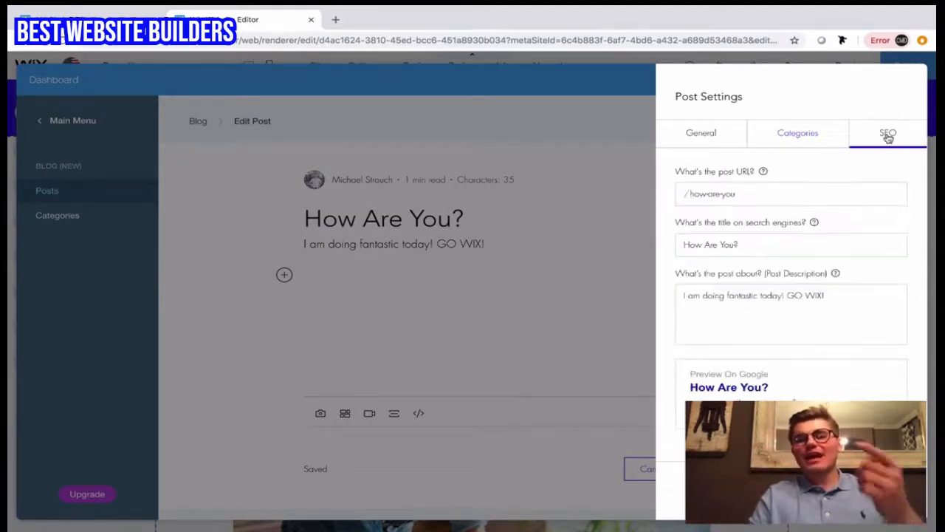
left_click(749, 191)
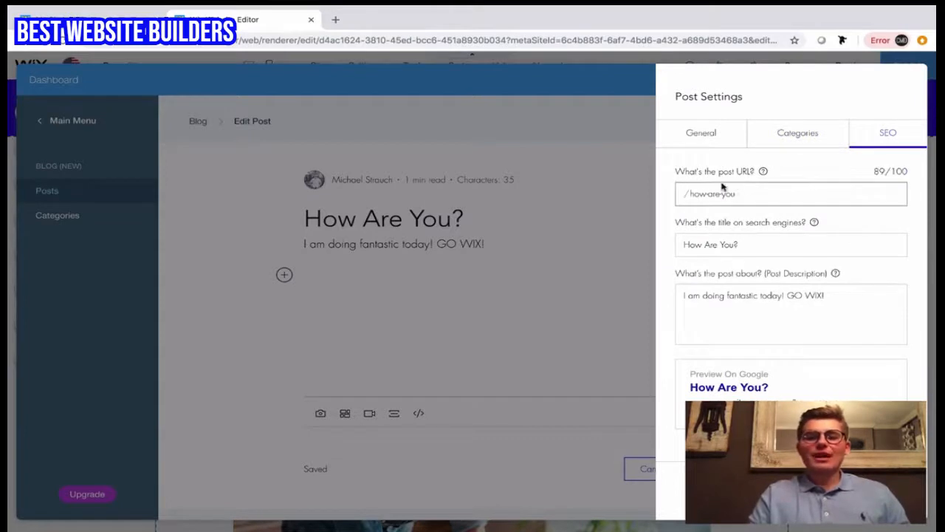
left_click(748, 241)
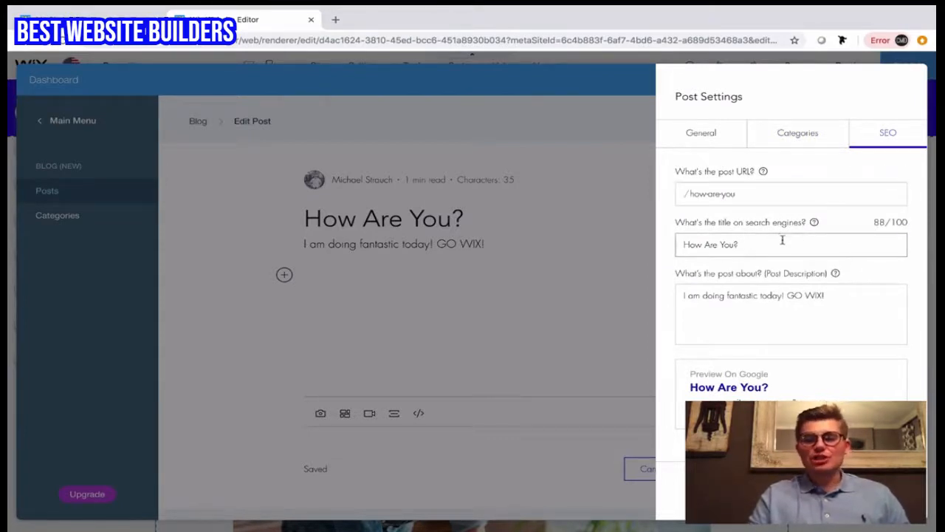
left_click(830, 297)
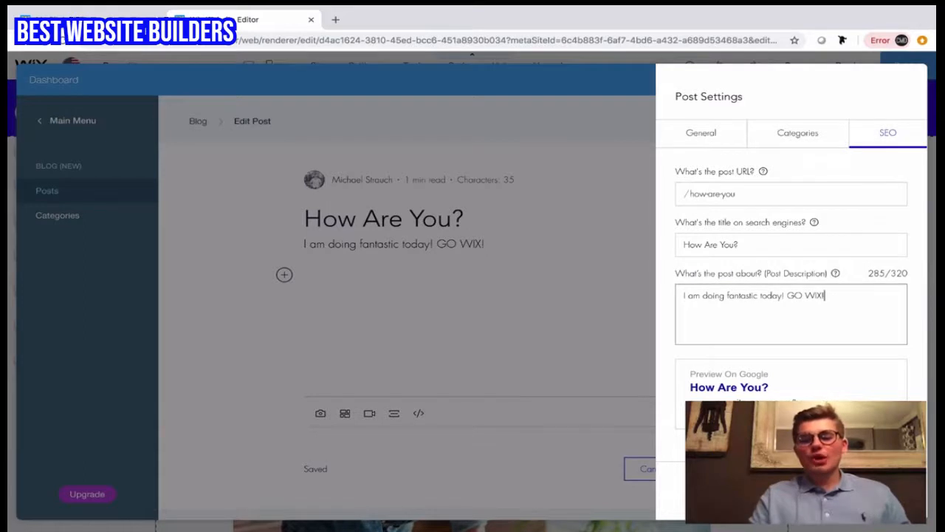
left_click(873, 491)
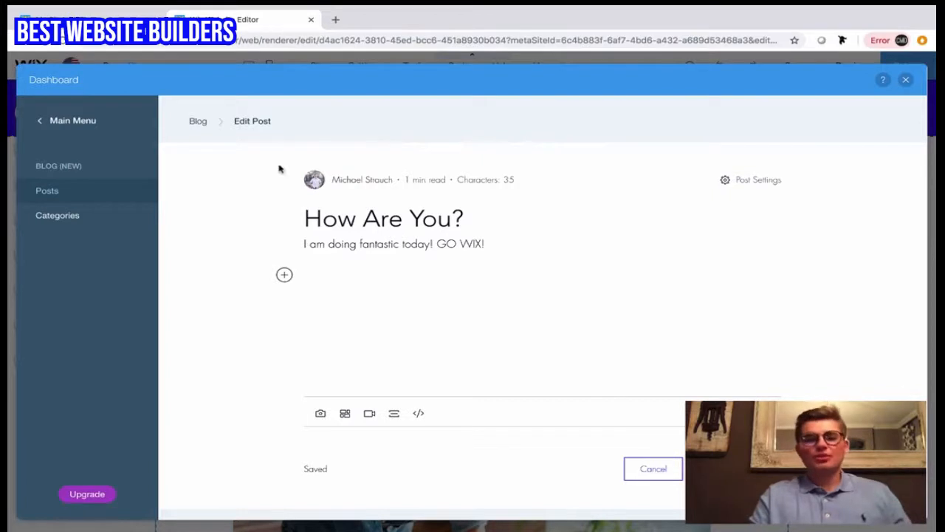
Step: Return to the blog post list and look at the editor and extra actions of the published post "Now You Can Blog from Everywhere!"
left_click(198, 121)
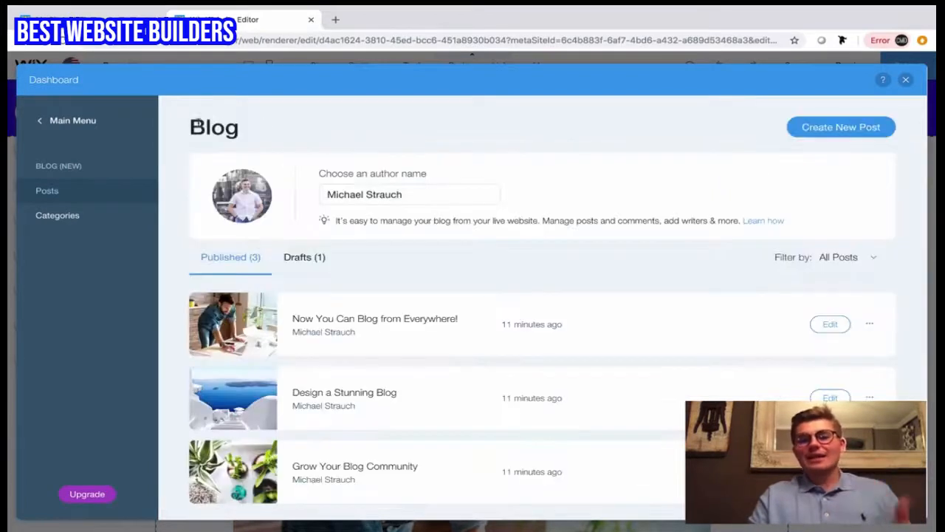
scroll(524, 228, "down", 1)
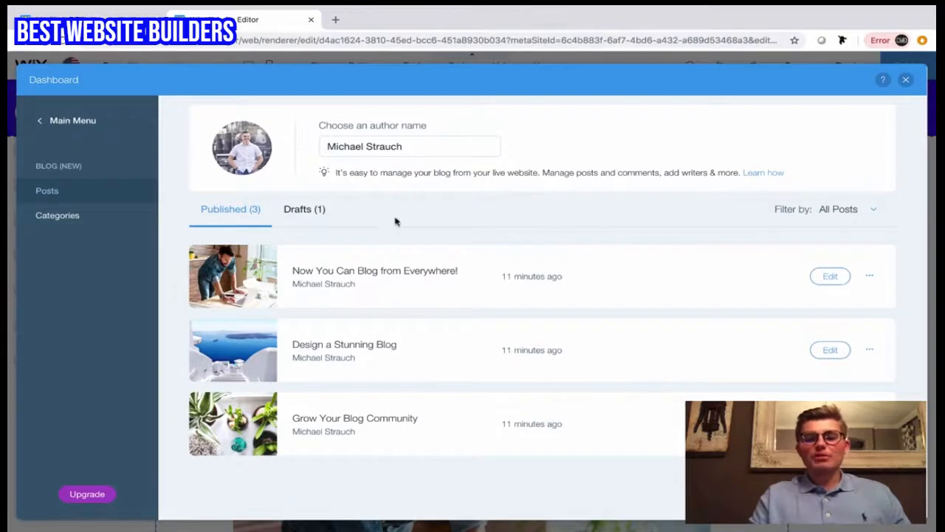
left_click(831, 276)
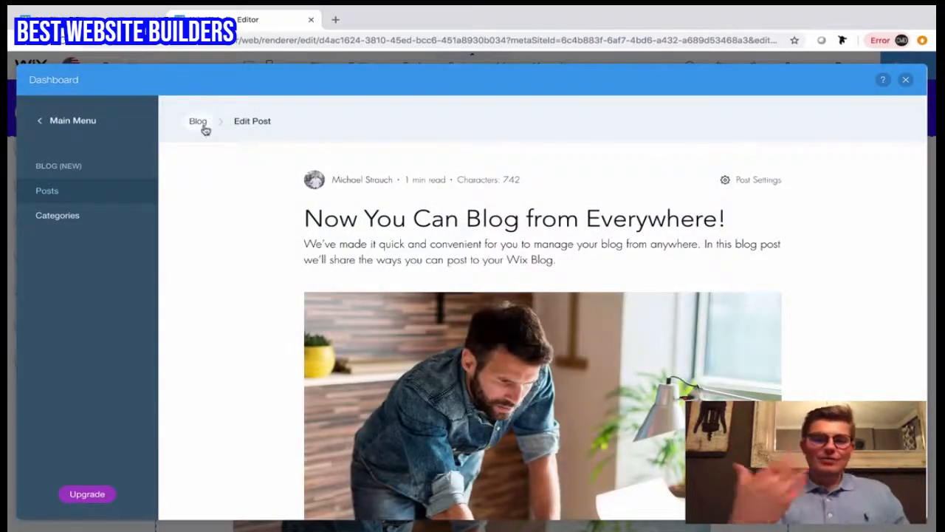
left_click(202, 127)
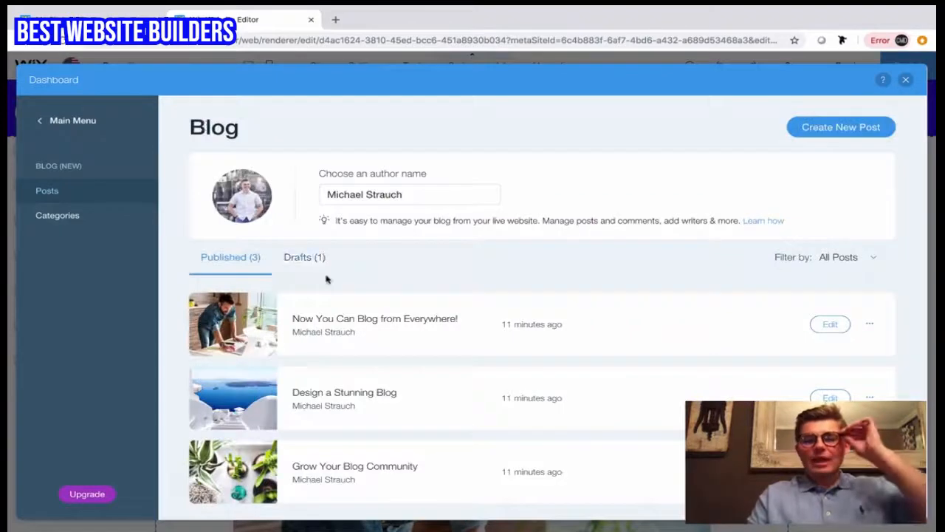
left_click(871, 329)
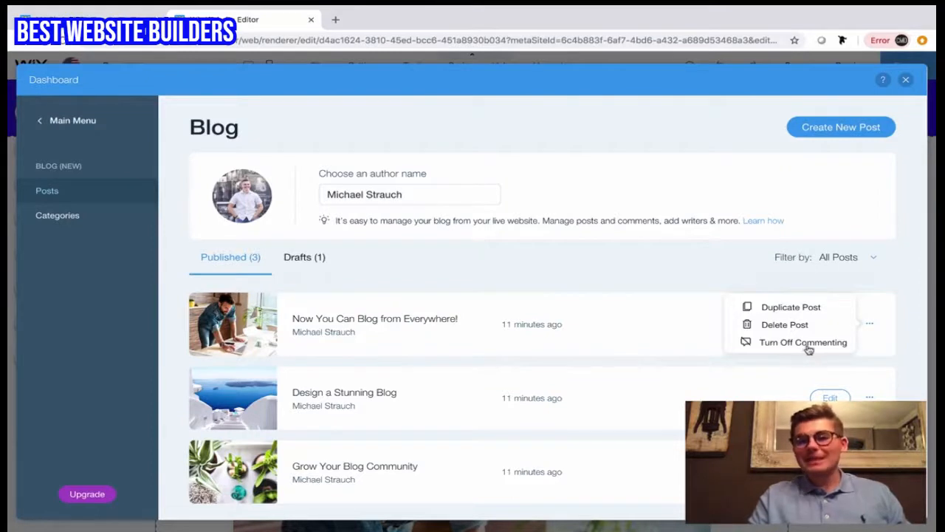
left_click(870, 327)
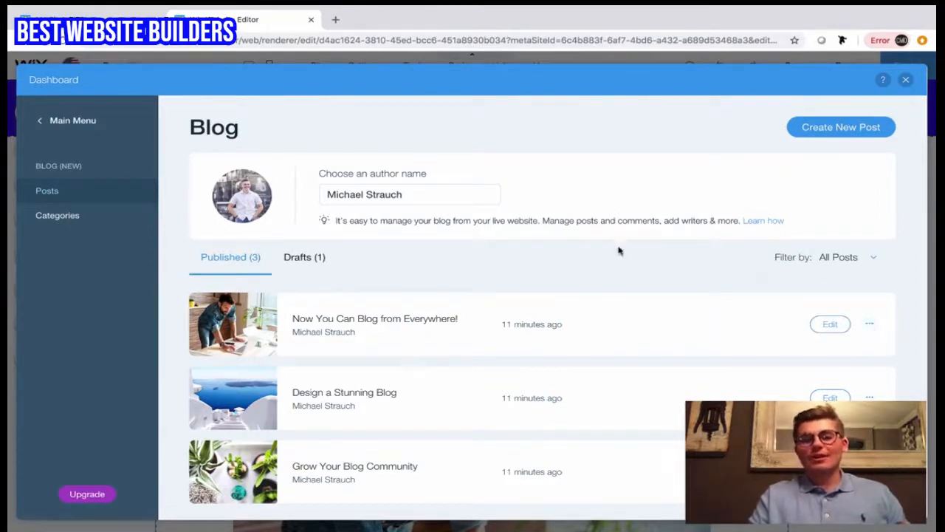
Step: View the draft posts, open the "How Are You?" draft for editing and return to the drafts list
left_click(300, 261)
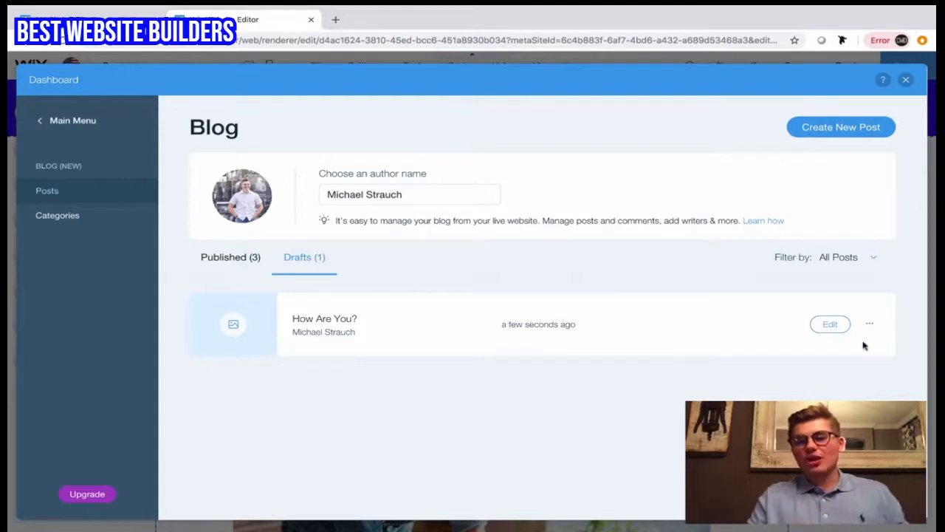
left_click(833, 325)
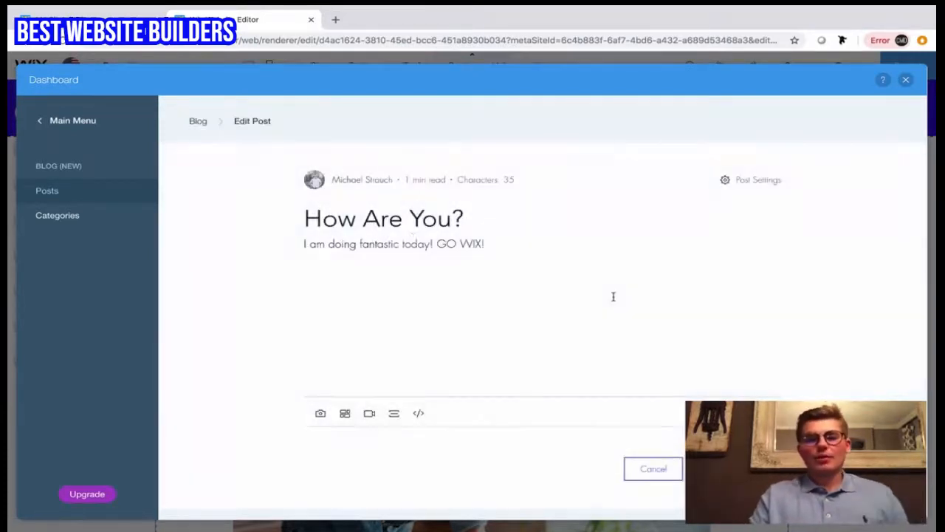
left_click(197, 121)
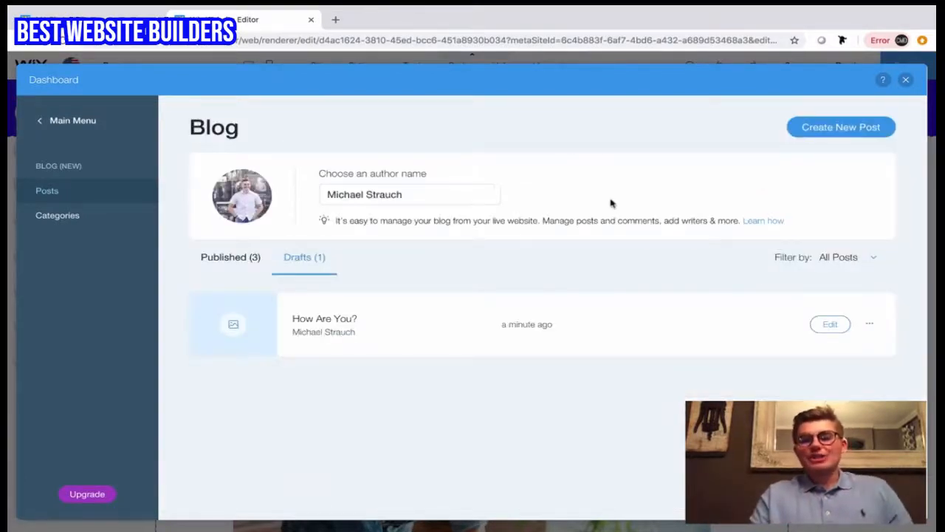